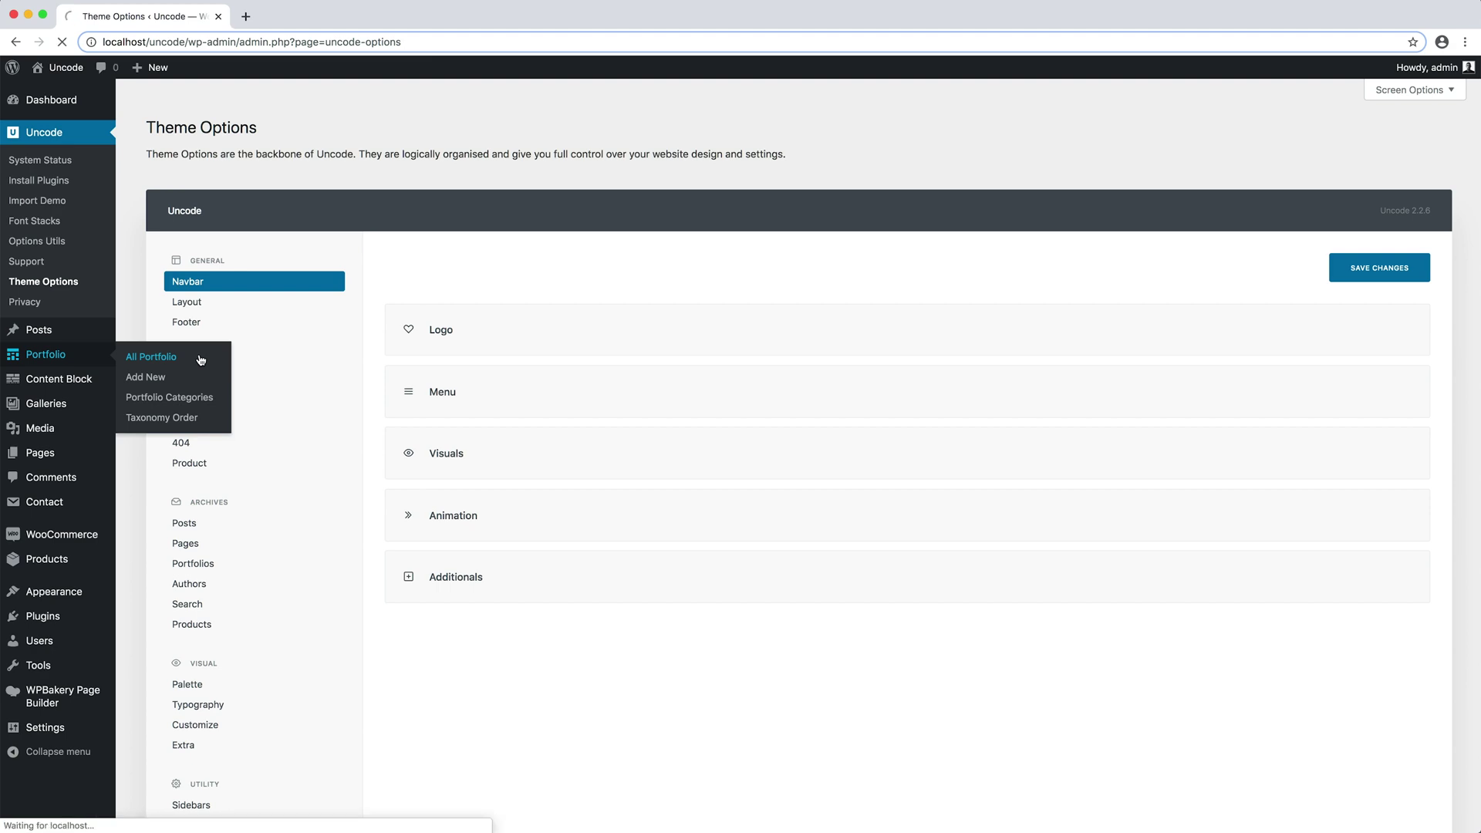
Step: Open the Industrial Design item for editing from the All Portfolio list
{"action": "left_click", "coordinate": [151, 357]}
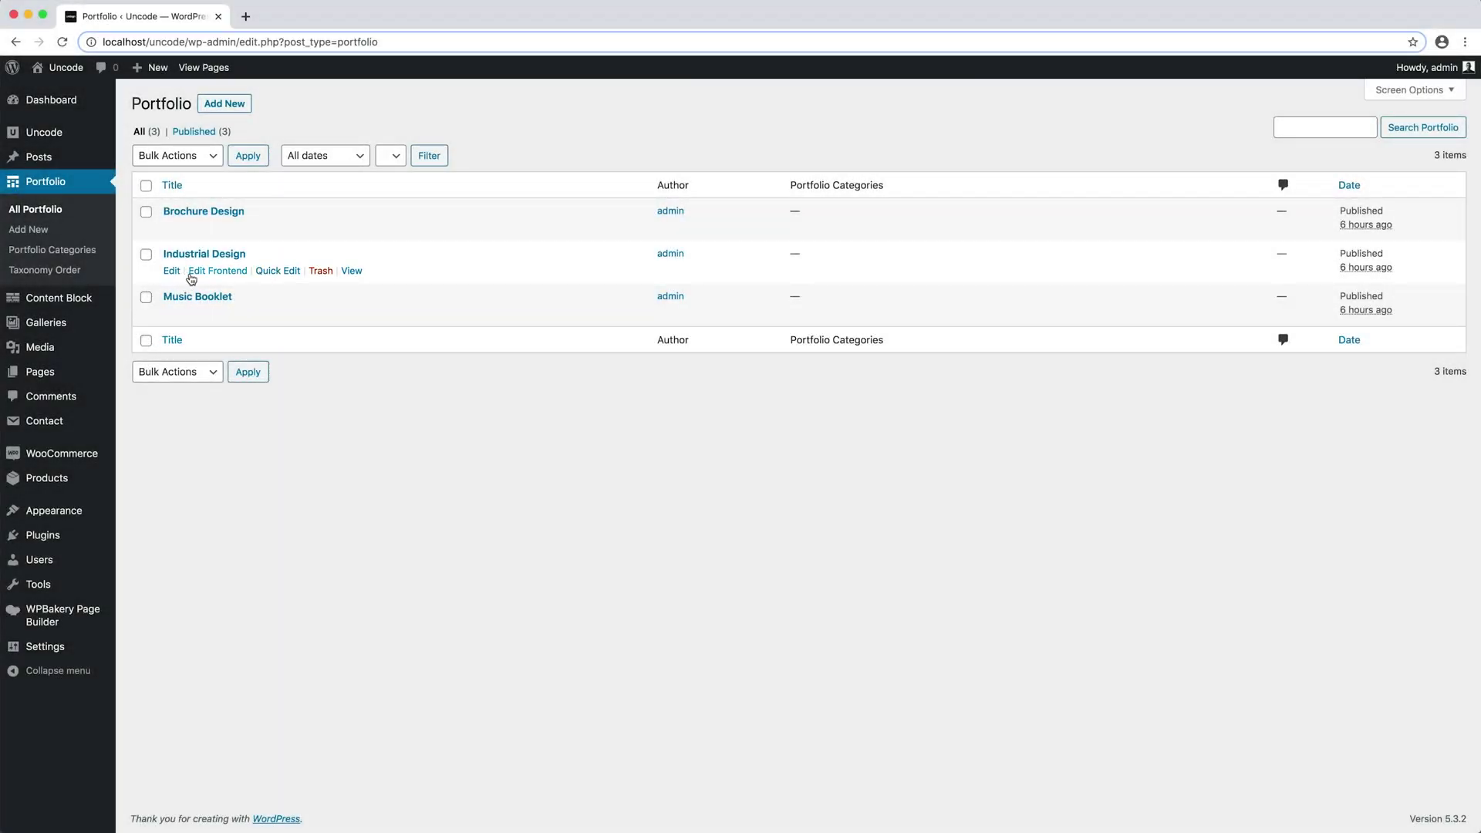
{"action": "mouse_move", "coordinate": [203, 260]}
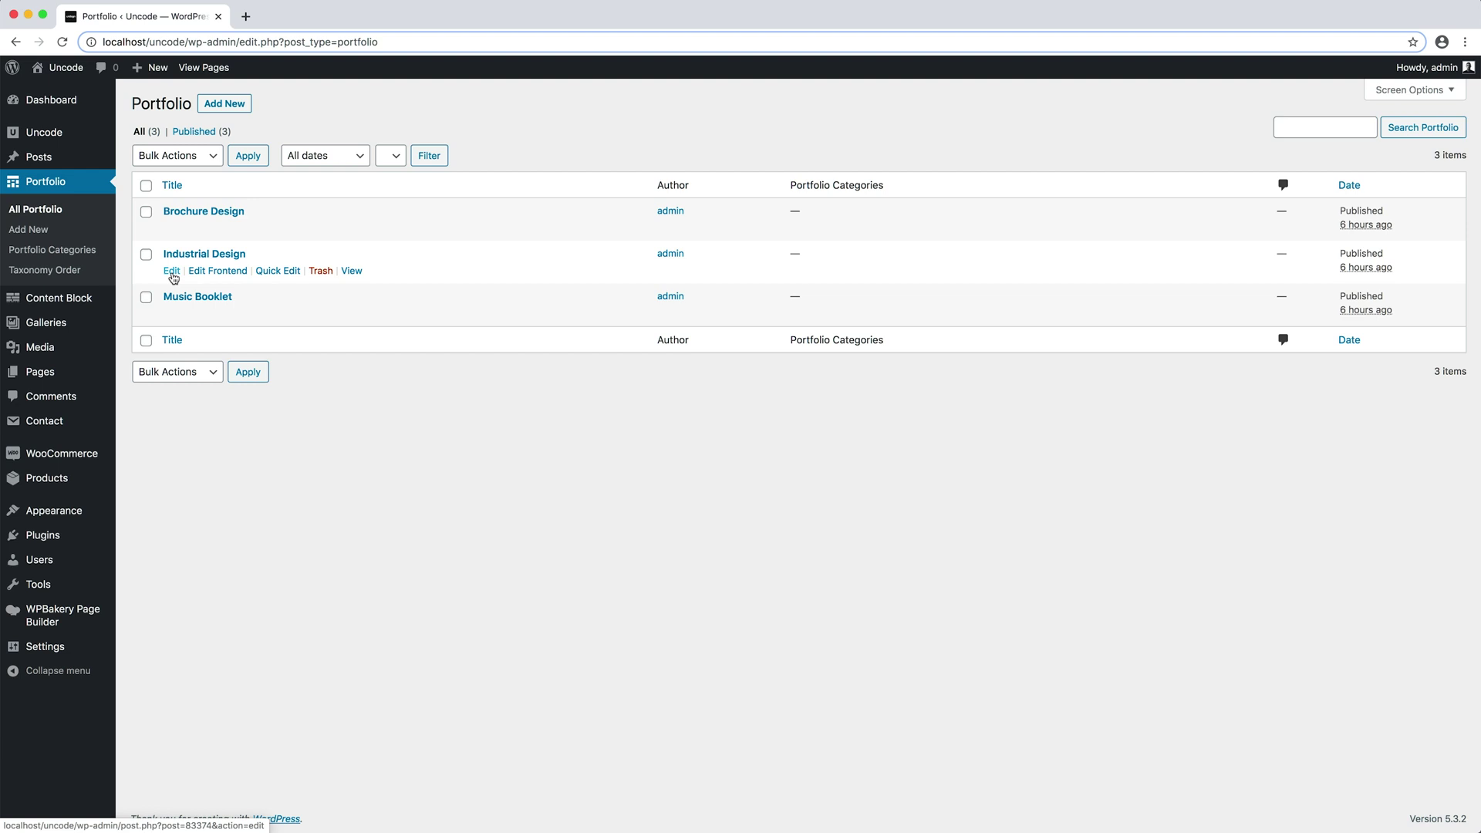
{"action": "left_click", "coordinate": [171, 270]}
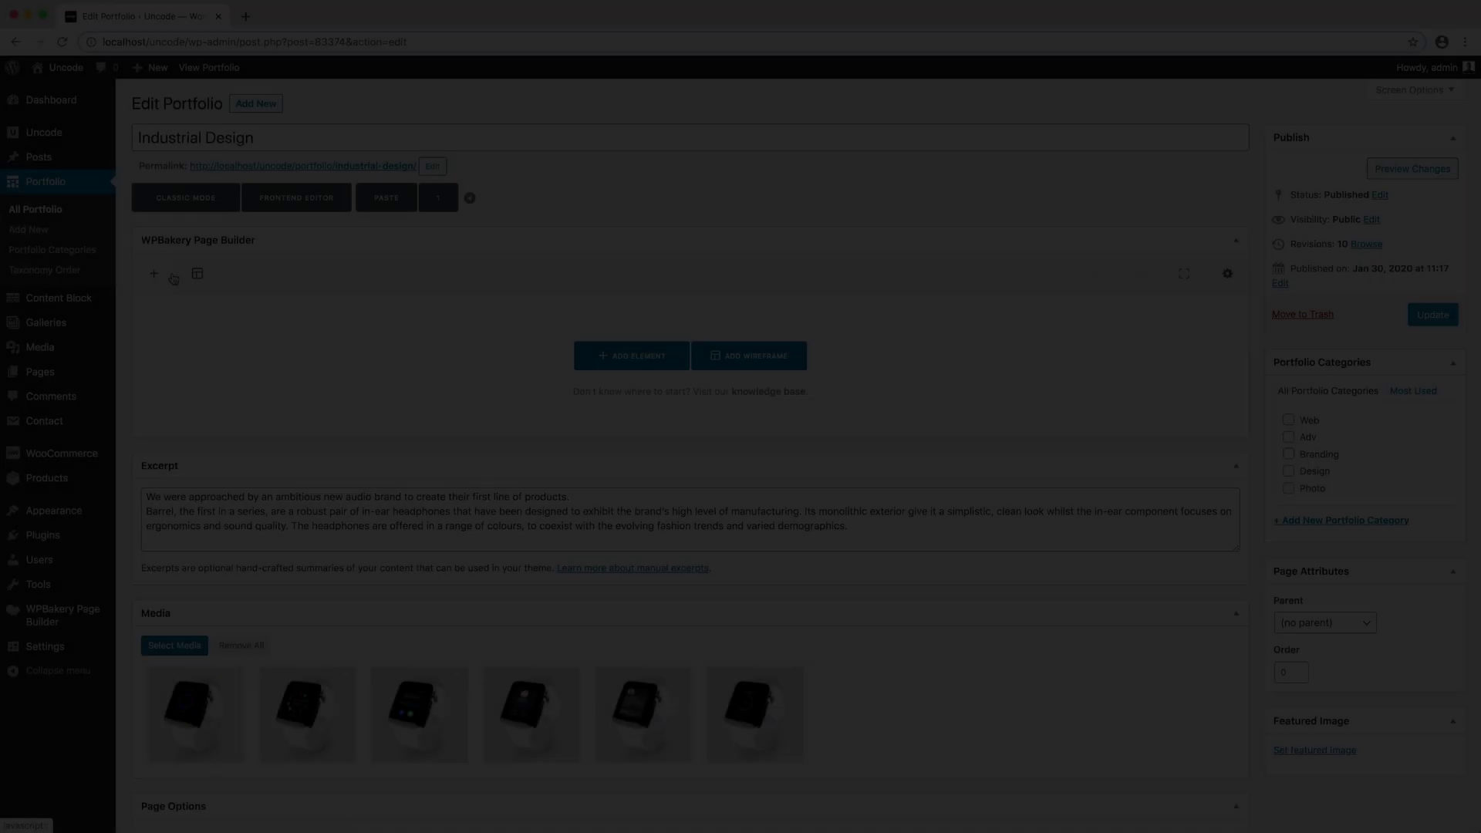
{"action": "scroll", "coordinate": [163, 403], "scroll_direction": "down", "scroll_amount": 5}
{"action": "scroll", "coordinate": [163, 402], "scroll_direction": "down", "scroll_amount": 3}
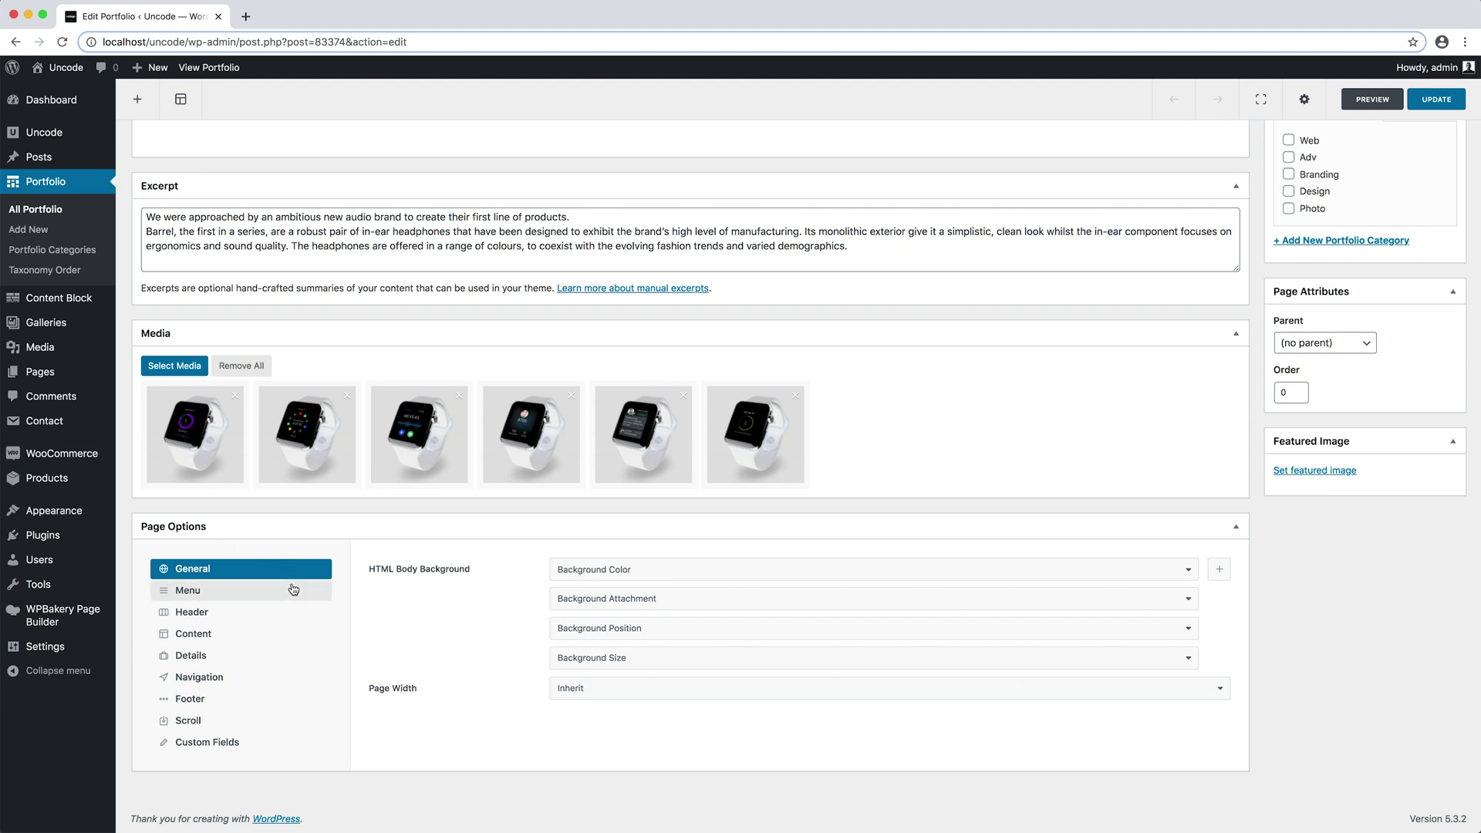
Step: Browse the Page Options tabs: Menu, Header, Content, Details, Navigation, Footer and Scroll
{"action": "left_click", "coordinate": [295, 591]}
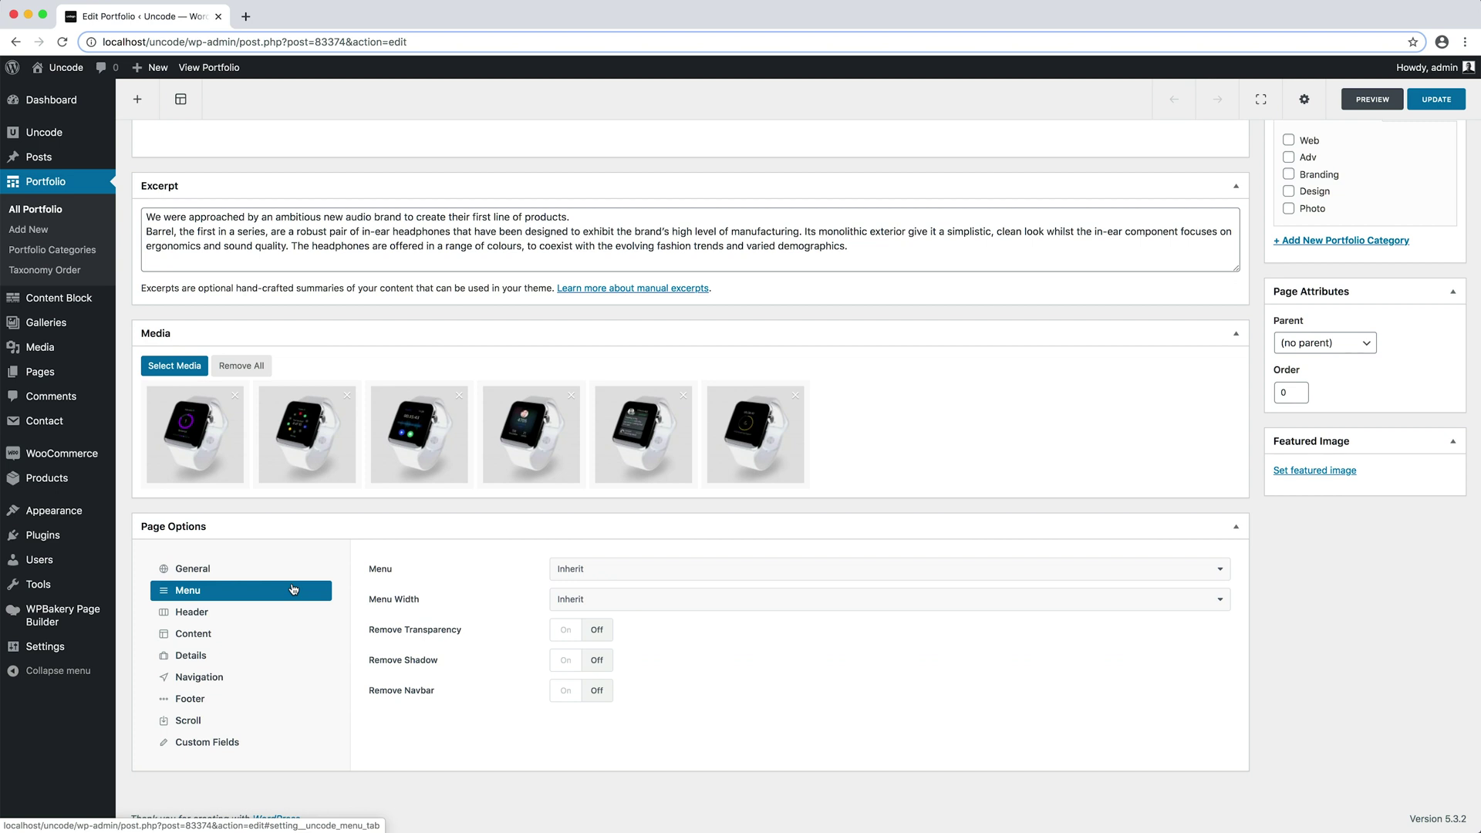
{"action": "left_click", "coordinate": [292, 612]}
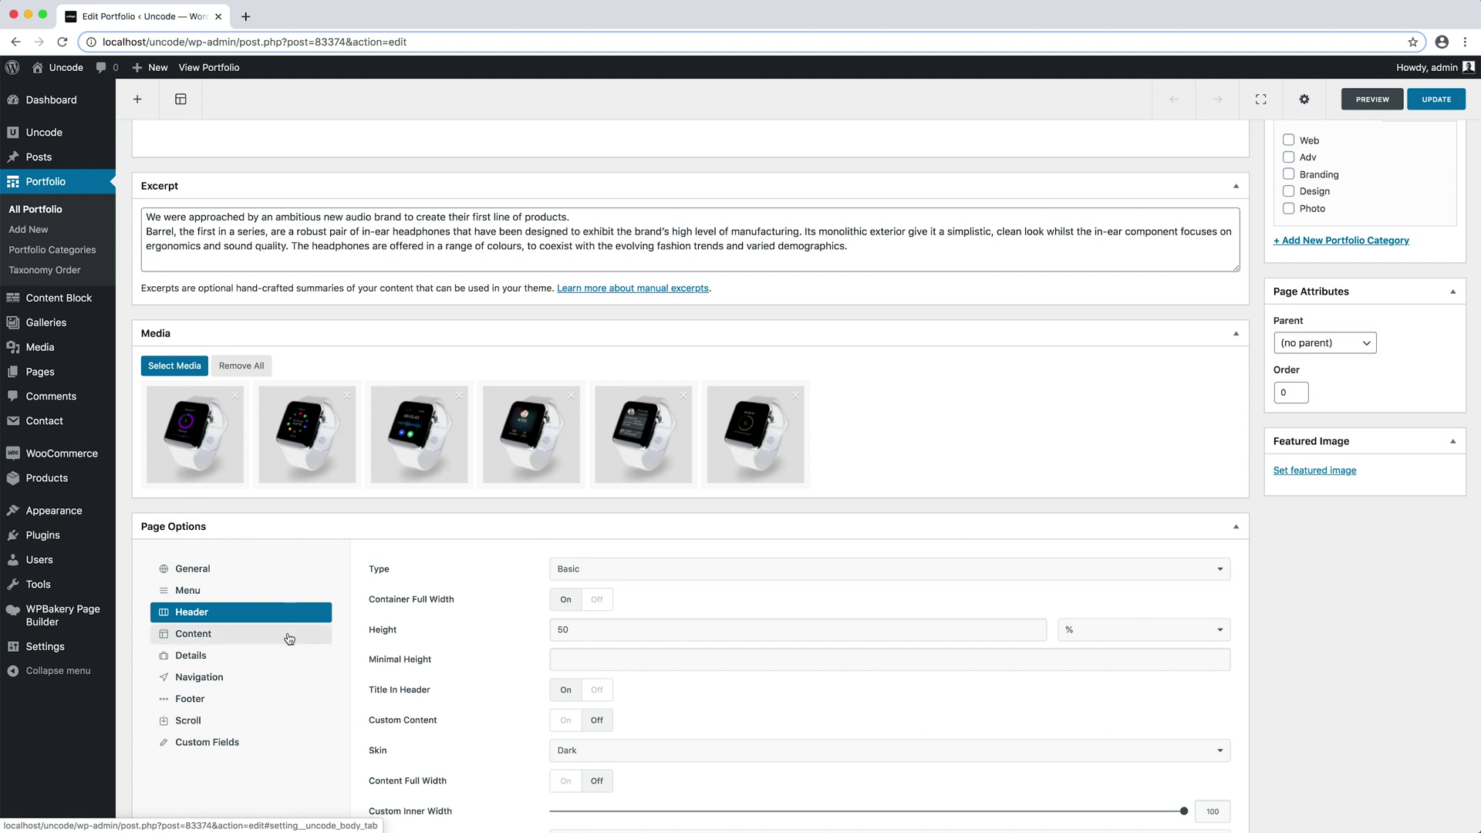
{"action": "left_click", "coordinate": [290, 636]}
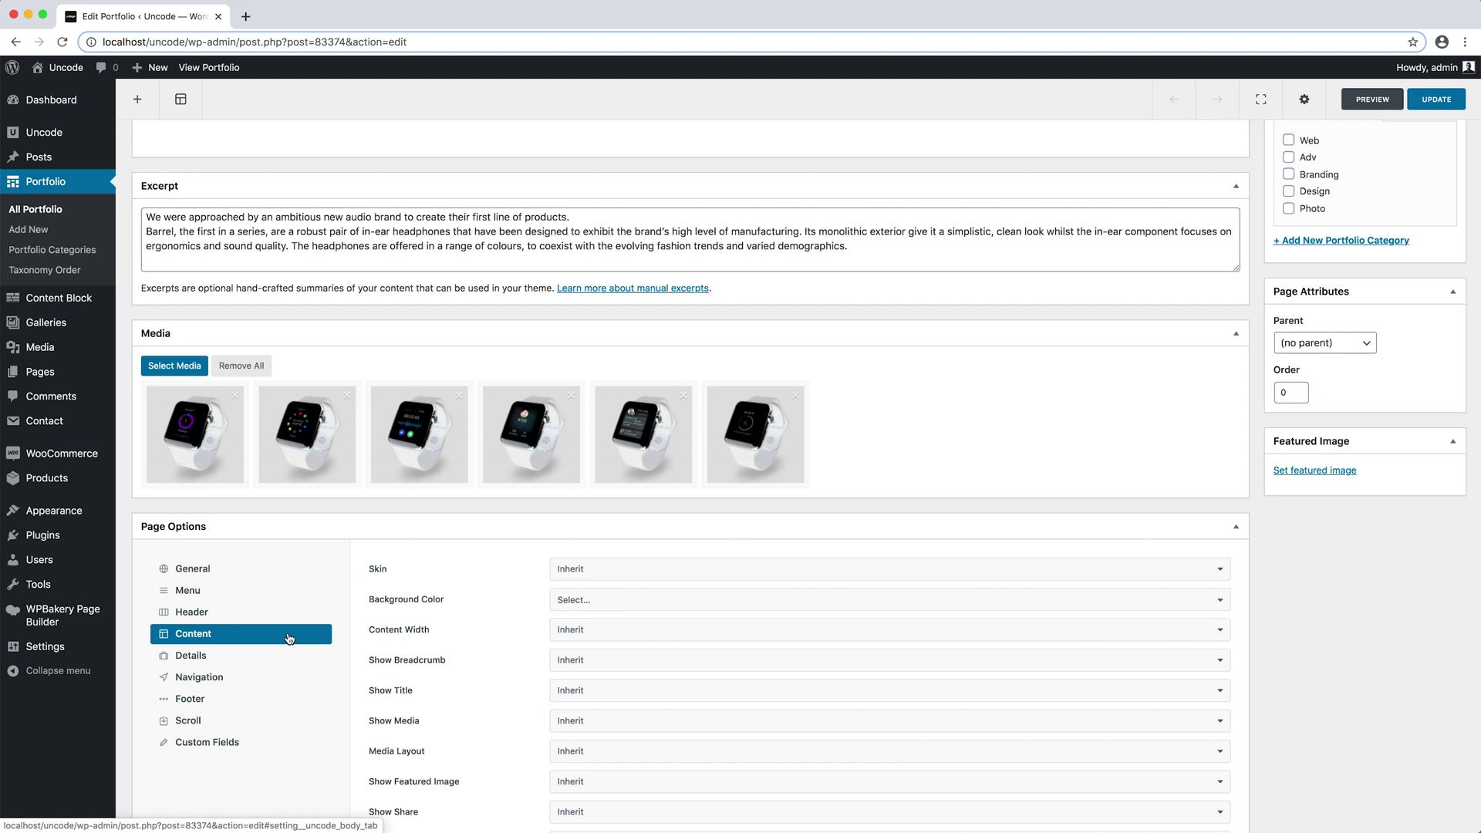
{"action": "left_click", "coordinate": [288, 657]}
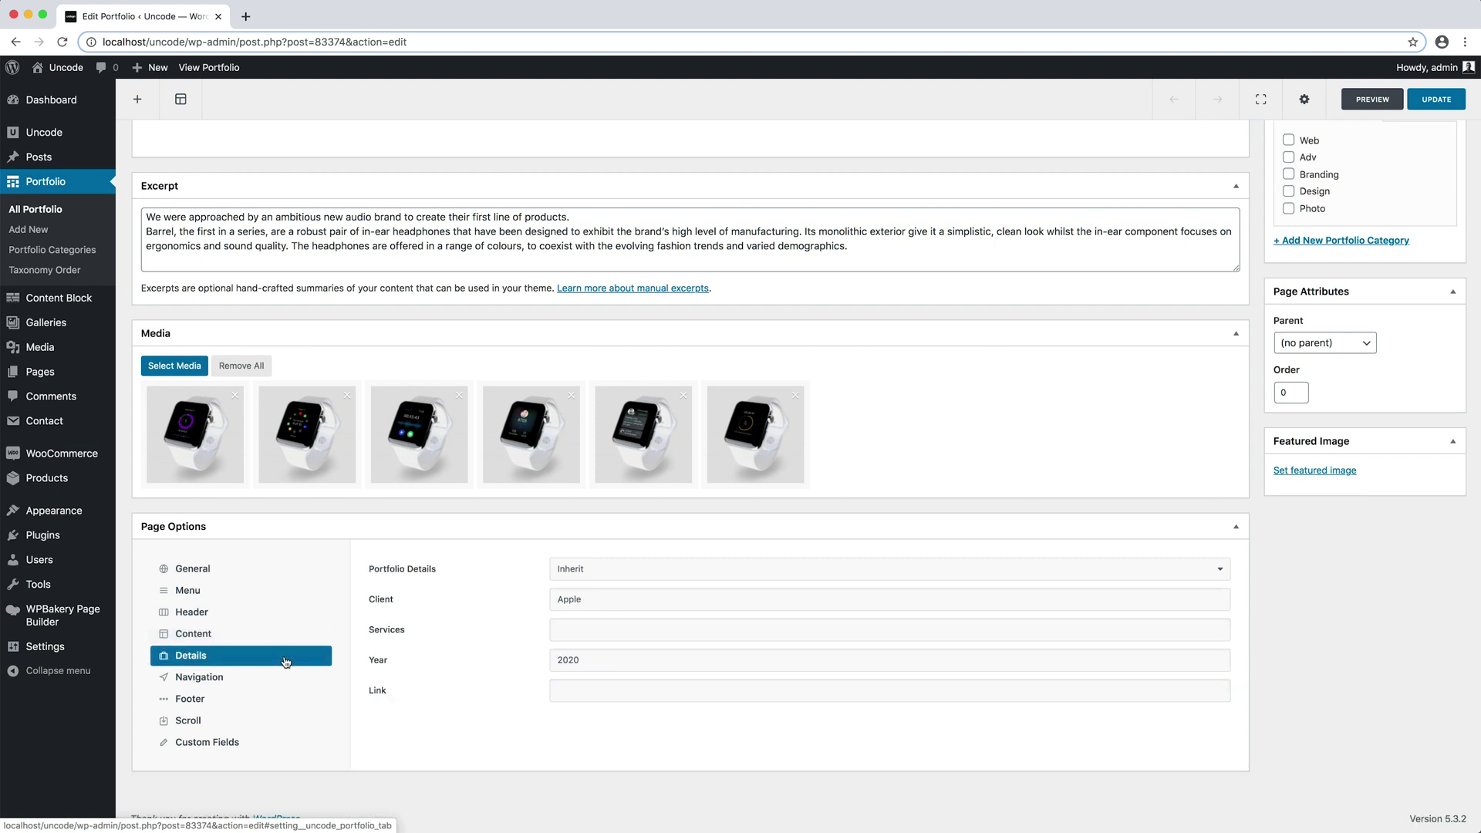
{"action": "left_click", "coordinate": [283, 678]}
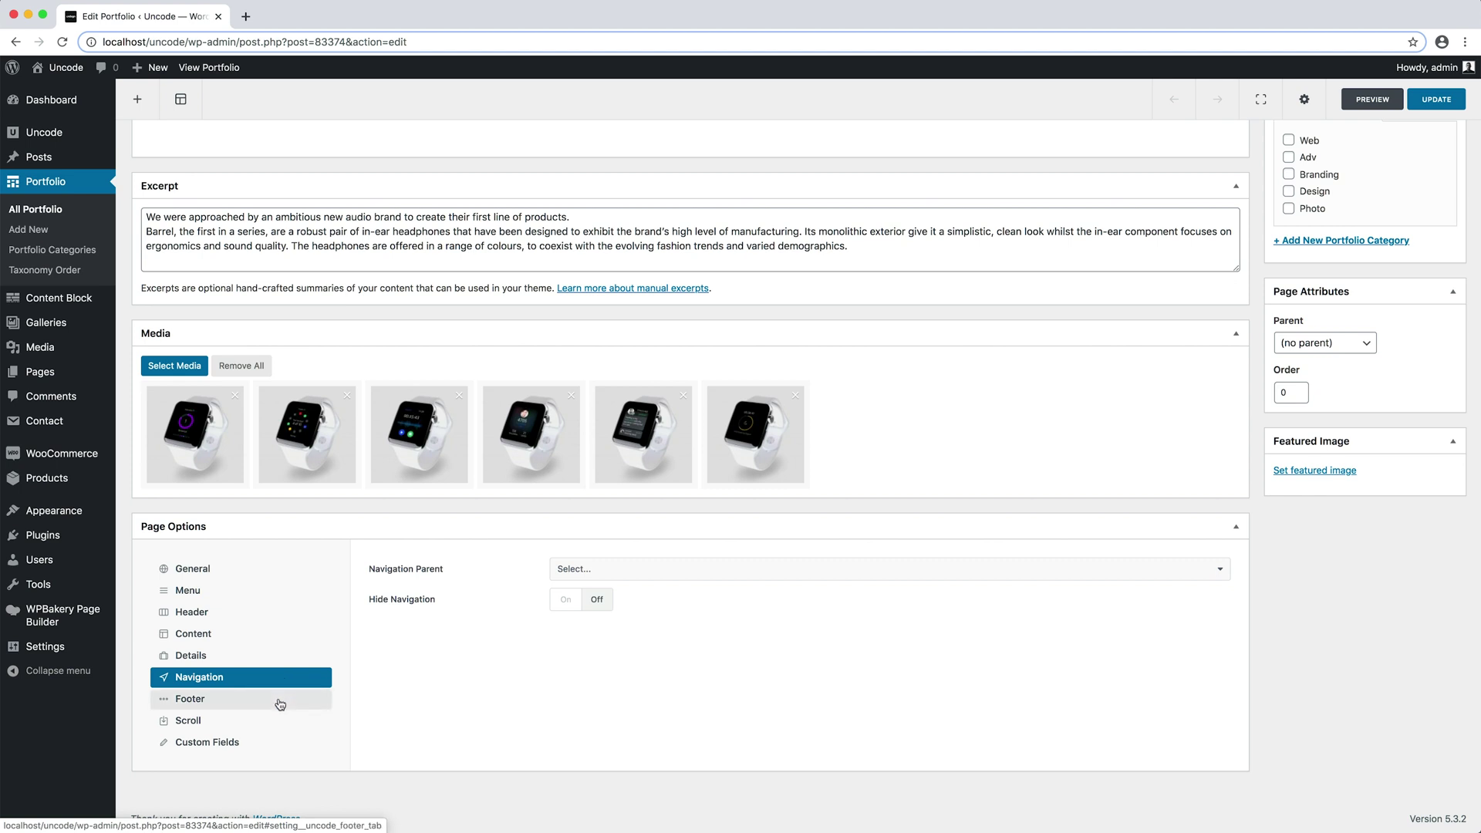
{"action": "left_click", "coordinate": [280, 700]}
{"action": "left_click", "coordinate": [279, 721]}
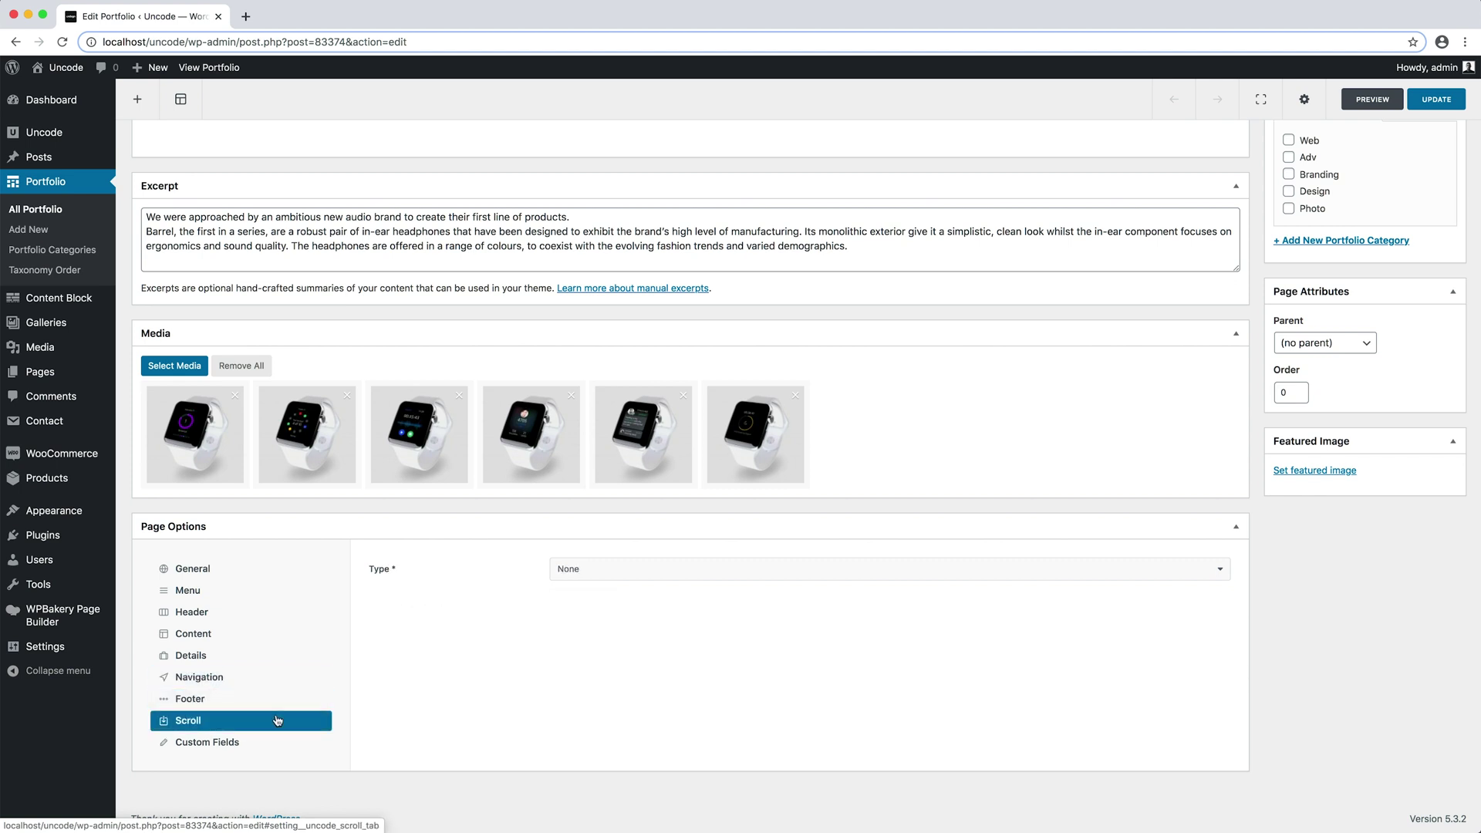
Step: Set the scroll type to Slides Scroll
{"action": "left_click", "coordinate": [589, 569]}
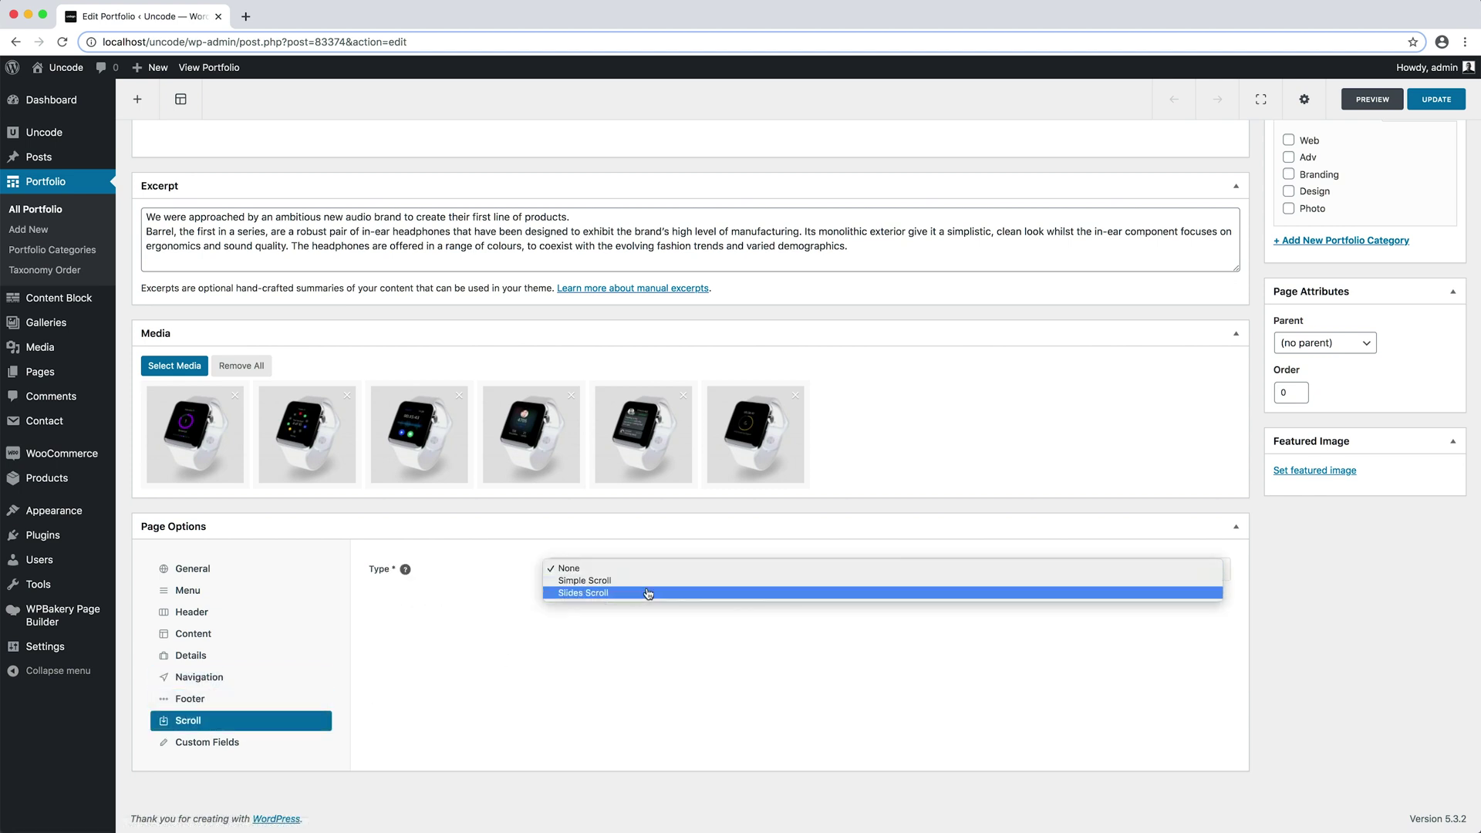
{"action": "left_click", "coordinate": [583, 594]}
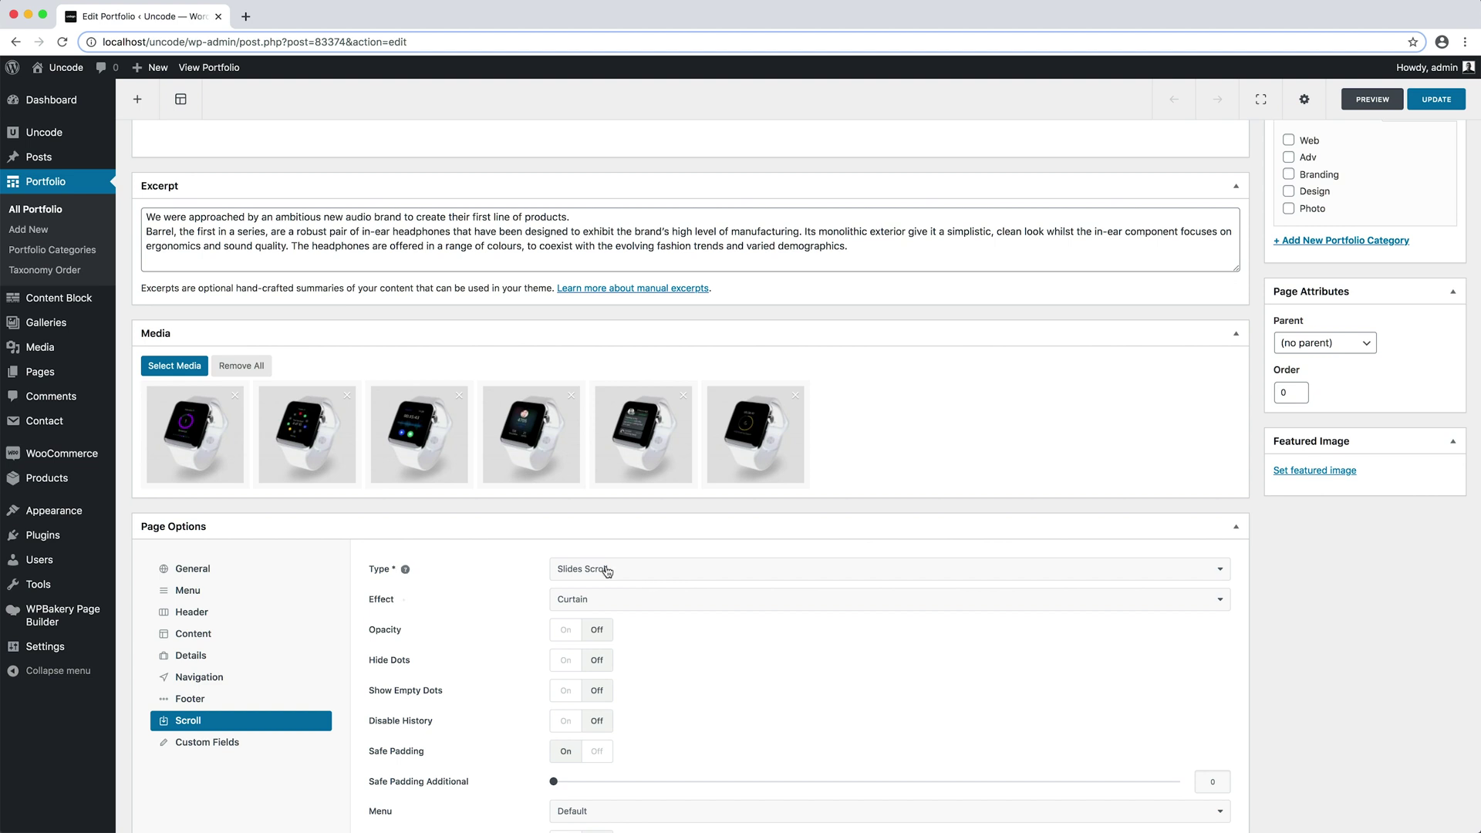
Step: Review the Content dropdowns (width, breadcrumb, title) and leave them unchanged
{"action": "left_click", "coordinate": [281, 635]}
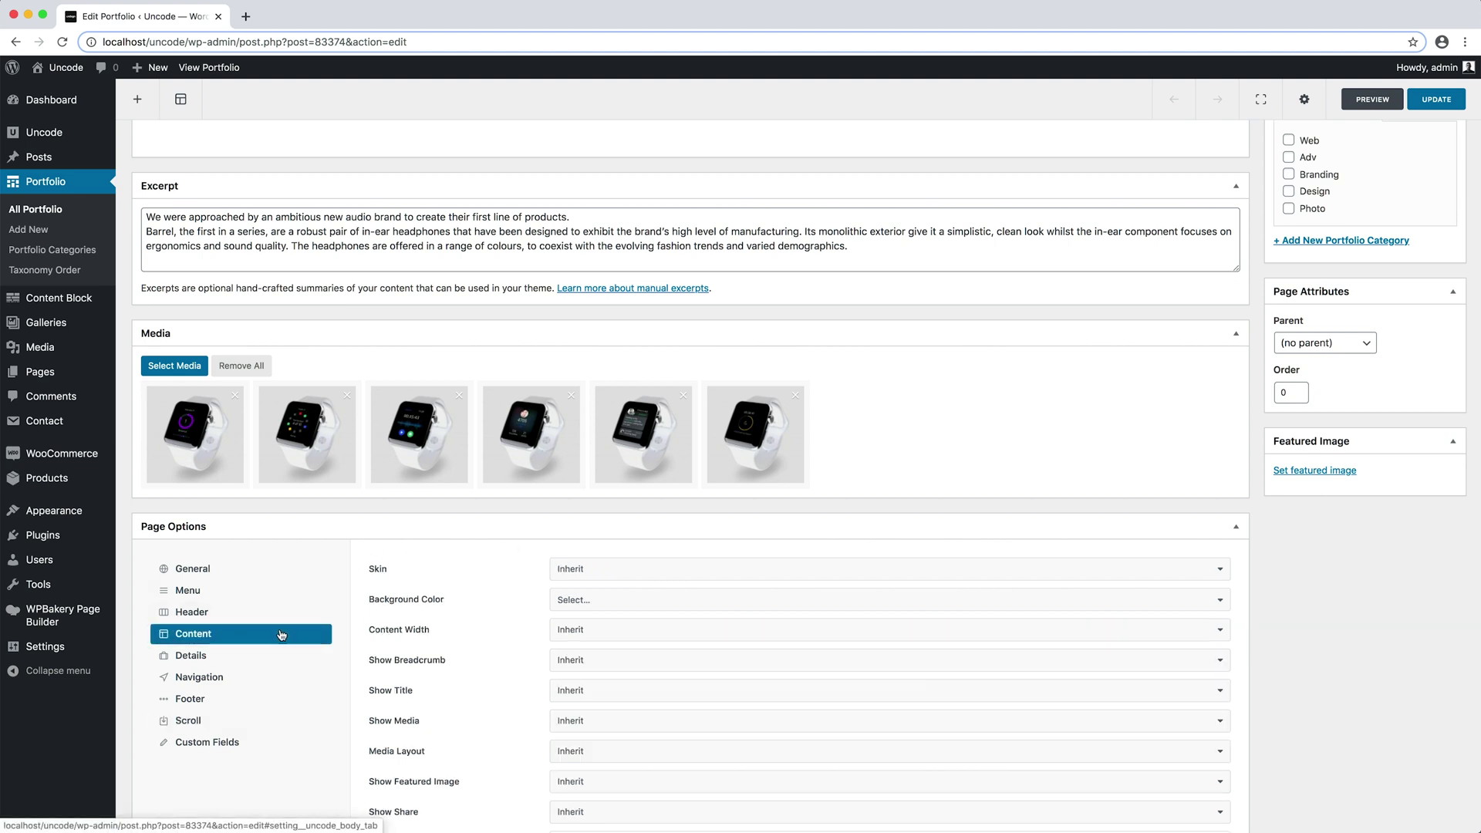
{"action": "left_click", "coordinate": [630, 631]}
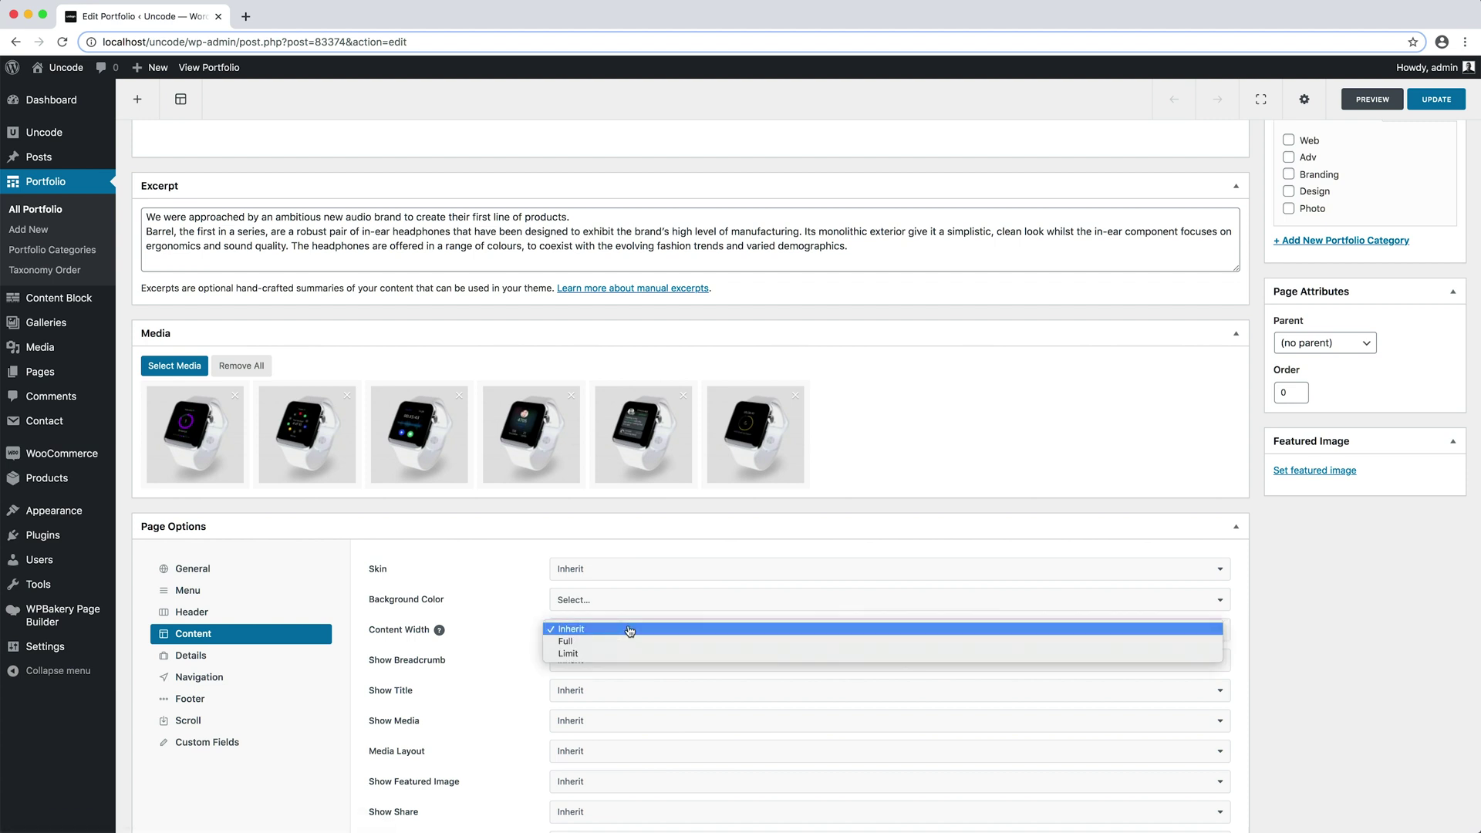
{"action": "left_click", "coordinate": [629, 631]}
{"action": "left_click", "coordinate": [630, 663]}
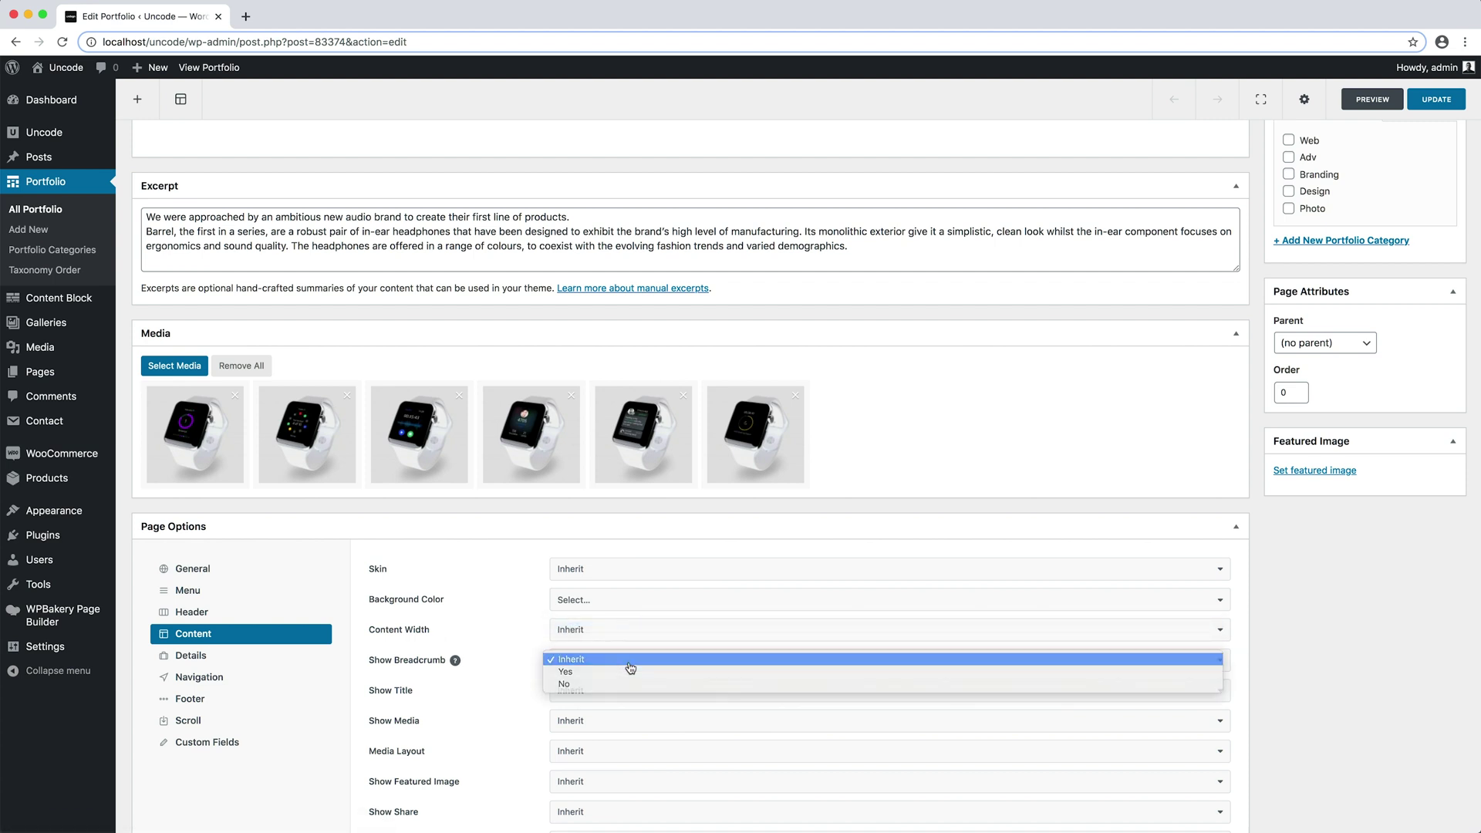
{"action": "left_click", "coordinate": [630, 662]}
{"action": "left_click", "coordinate": [633, 692]}
{"action": "left_click", "coordinate": [633, 700]}
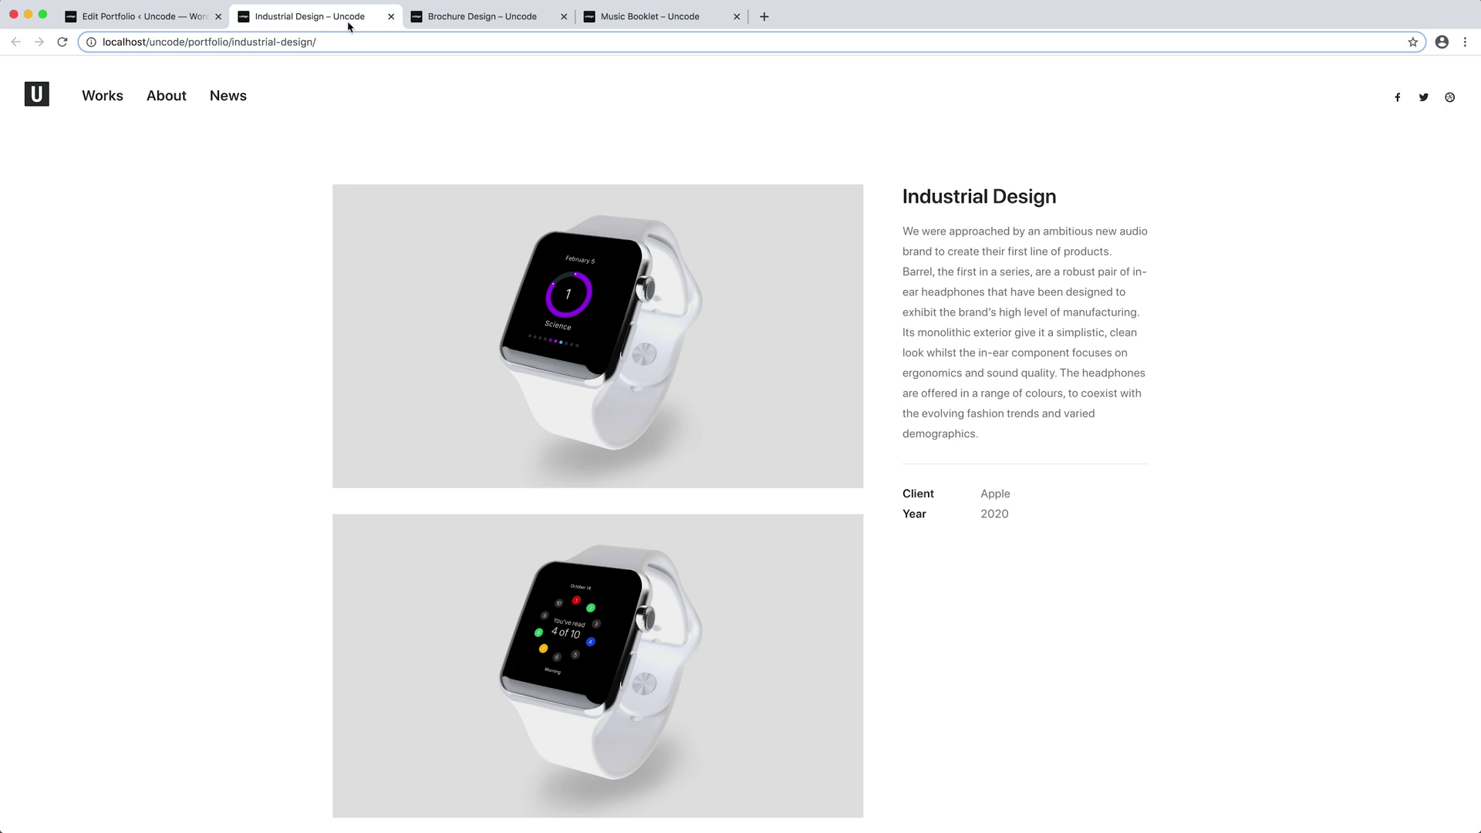
Step: Compare the live Brochure Design and Music Booklet pages, then return to Industrial Design
{"action": "key", "text": "ctrl+Tab"}
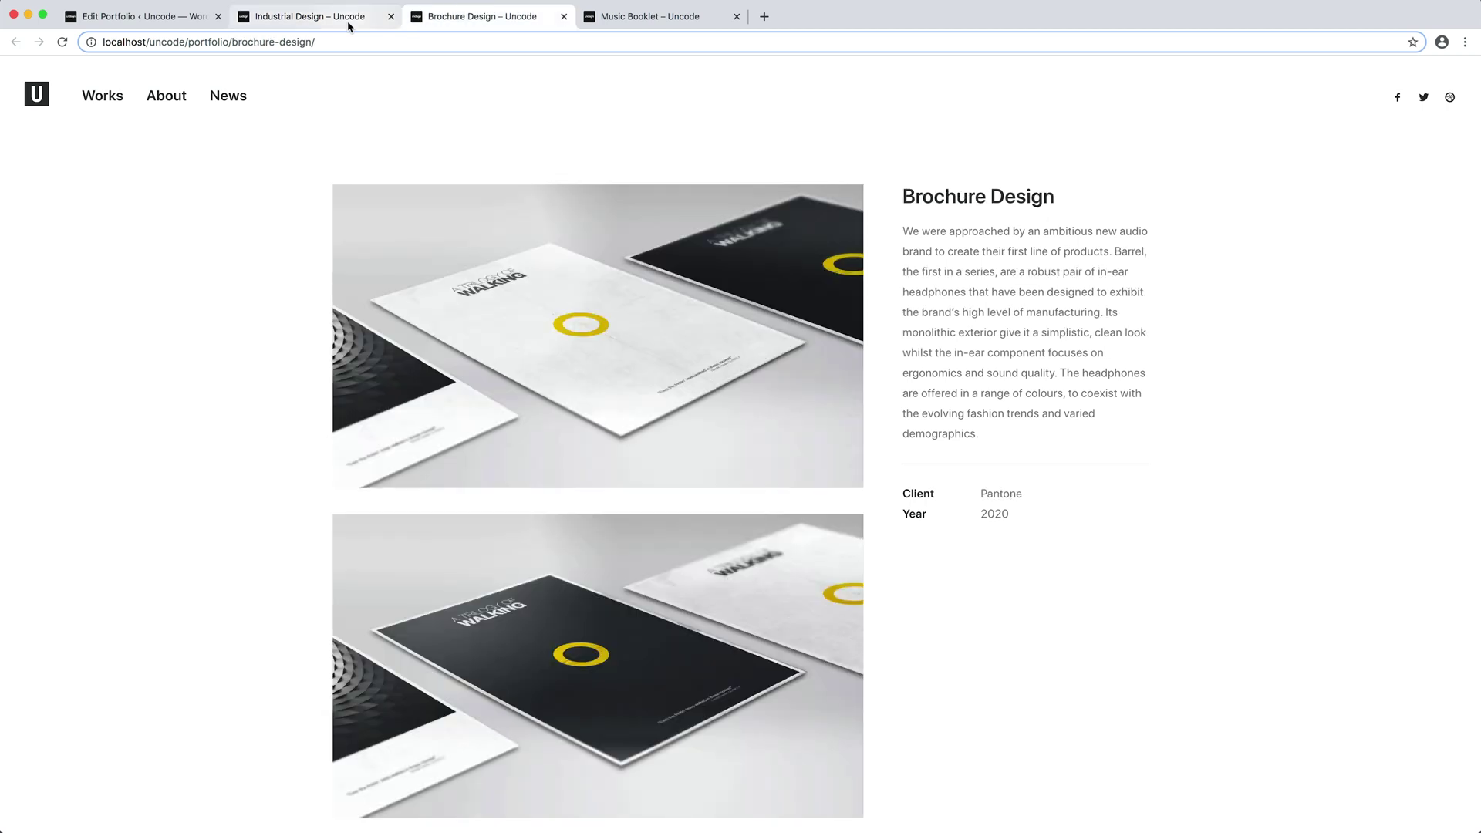
{"action": "key", "text": "ctrl+Tab"}
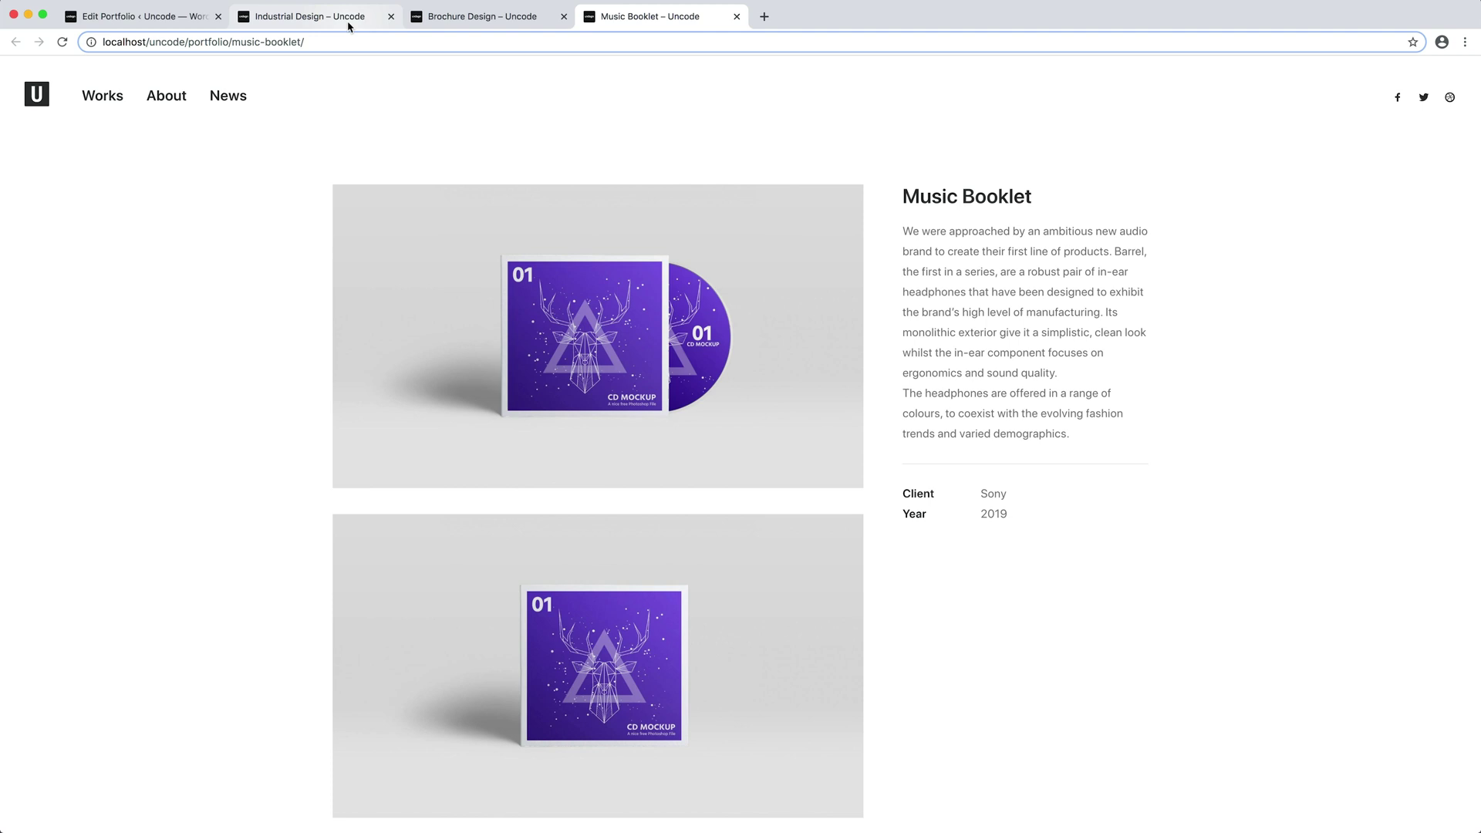
{"action": "key", "text": "ctrl+shift+Tab"}
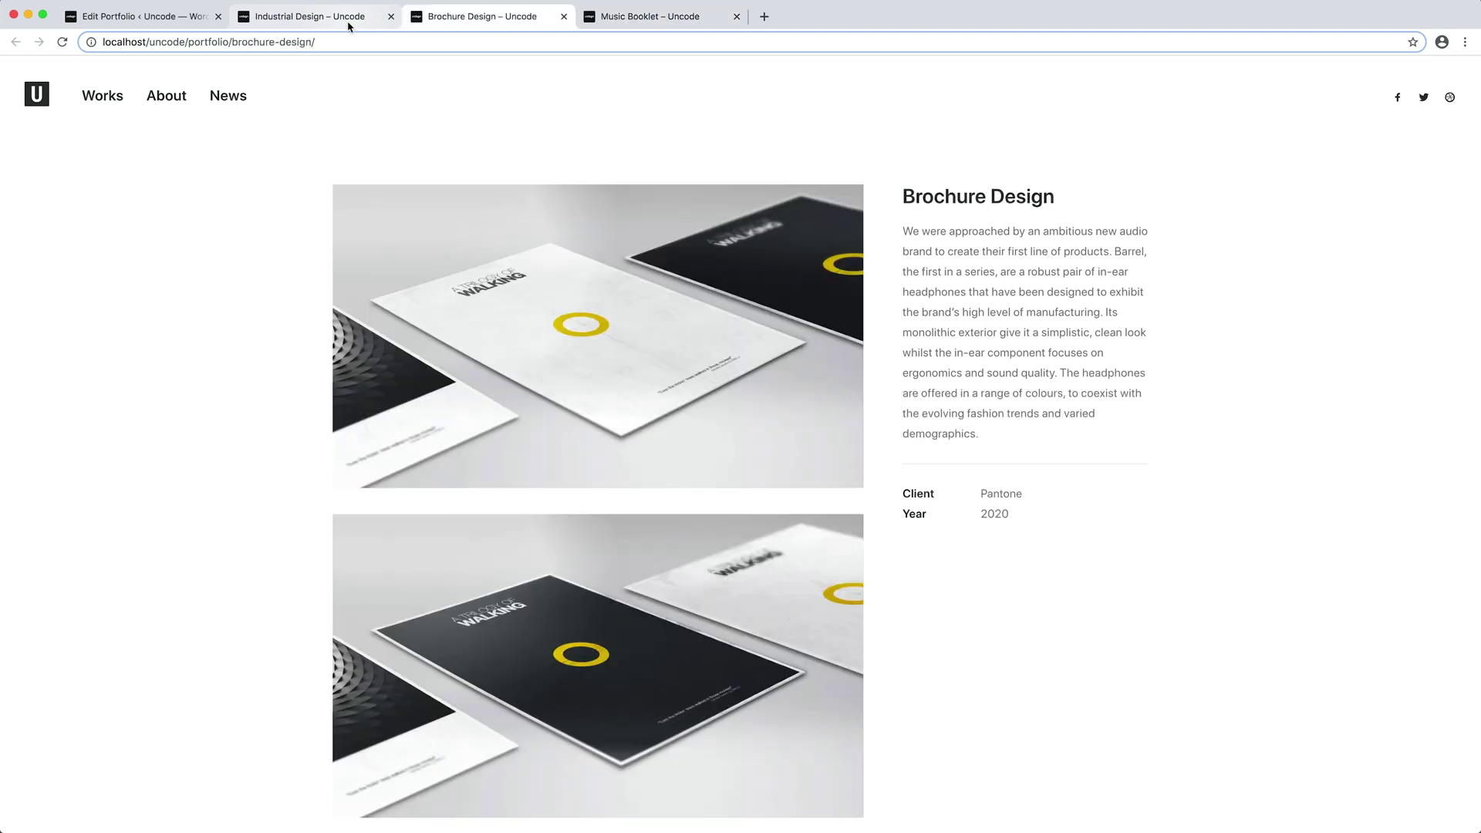
{"action": "key", "text": "ctrl+shift+Tab"}
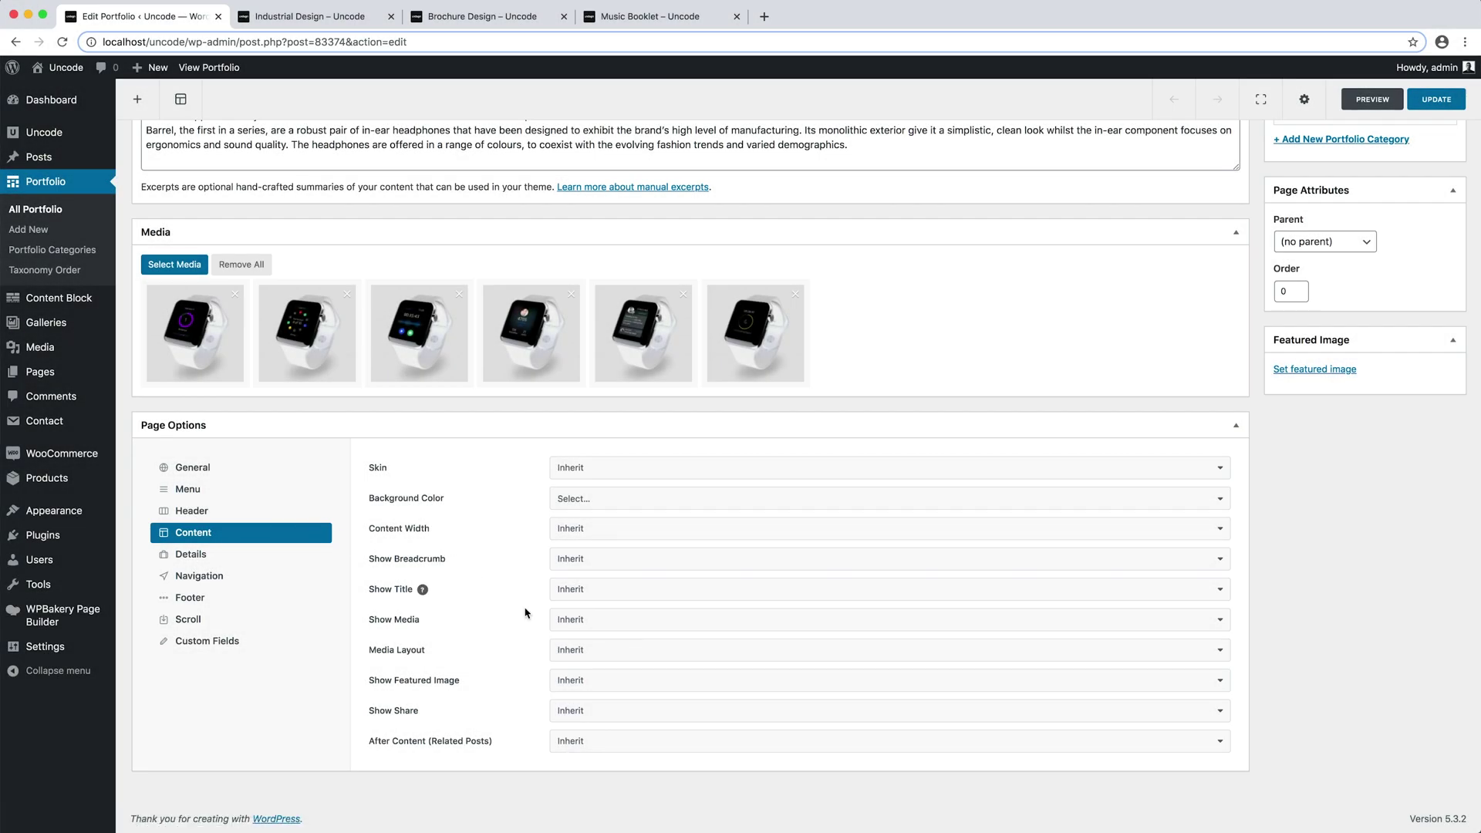
Step: Set the Industrial Design media layout to Grid
{"action": "mouse_move", "coordinate": [695, 649]}
{"action": "left_click", "coordinate": [591, 652]}
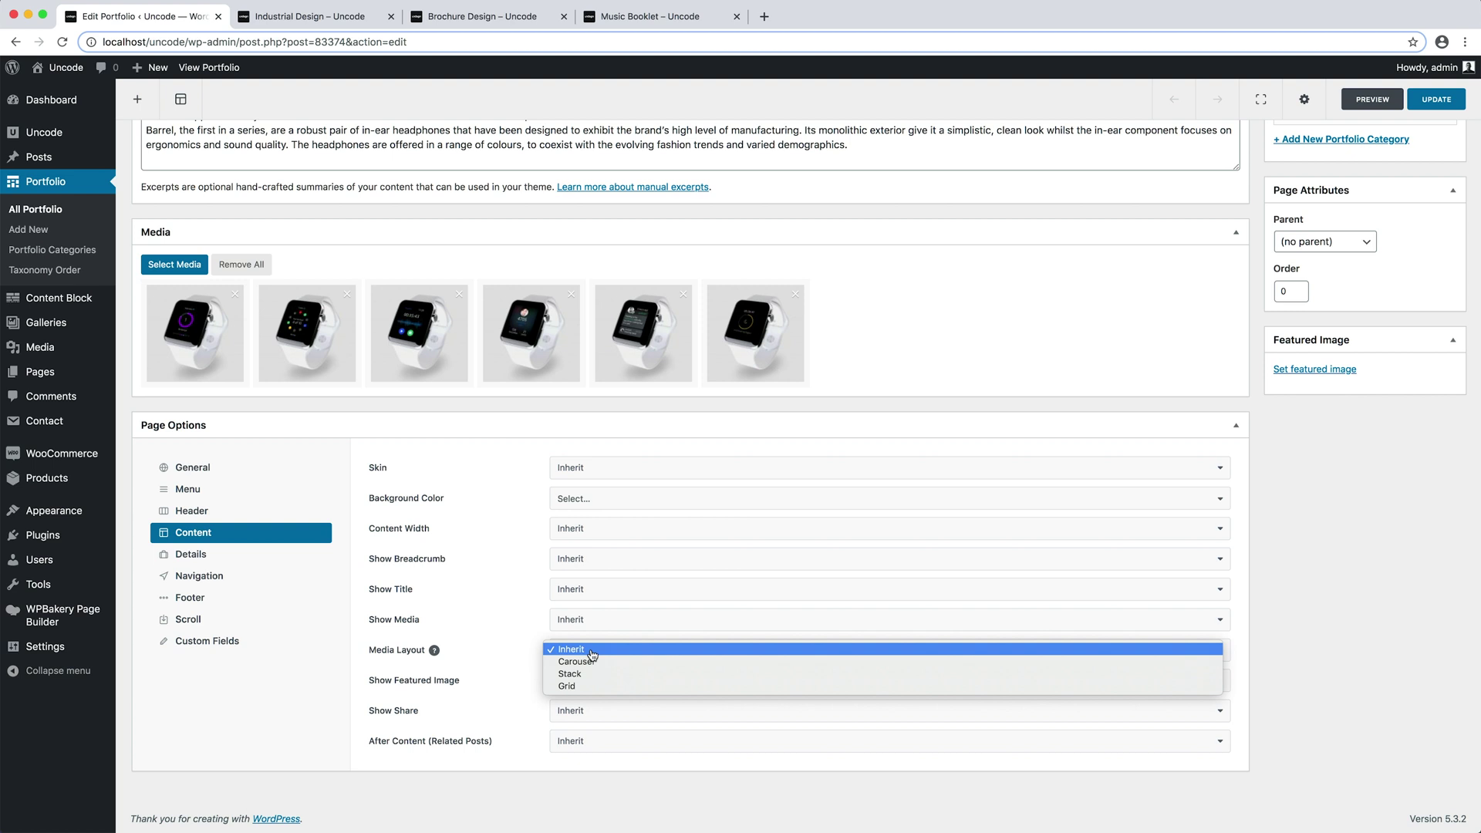
{"action": "left_click", "coordinate": [590, 686]}
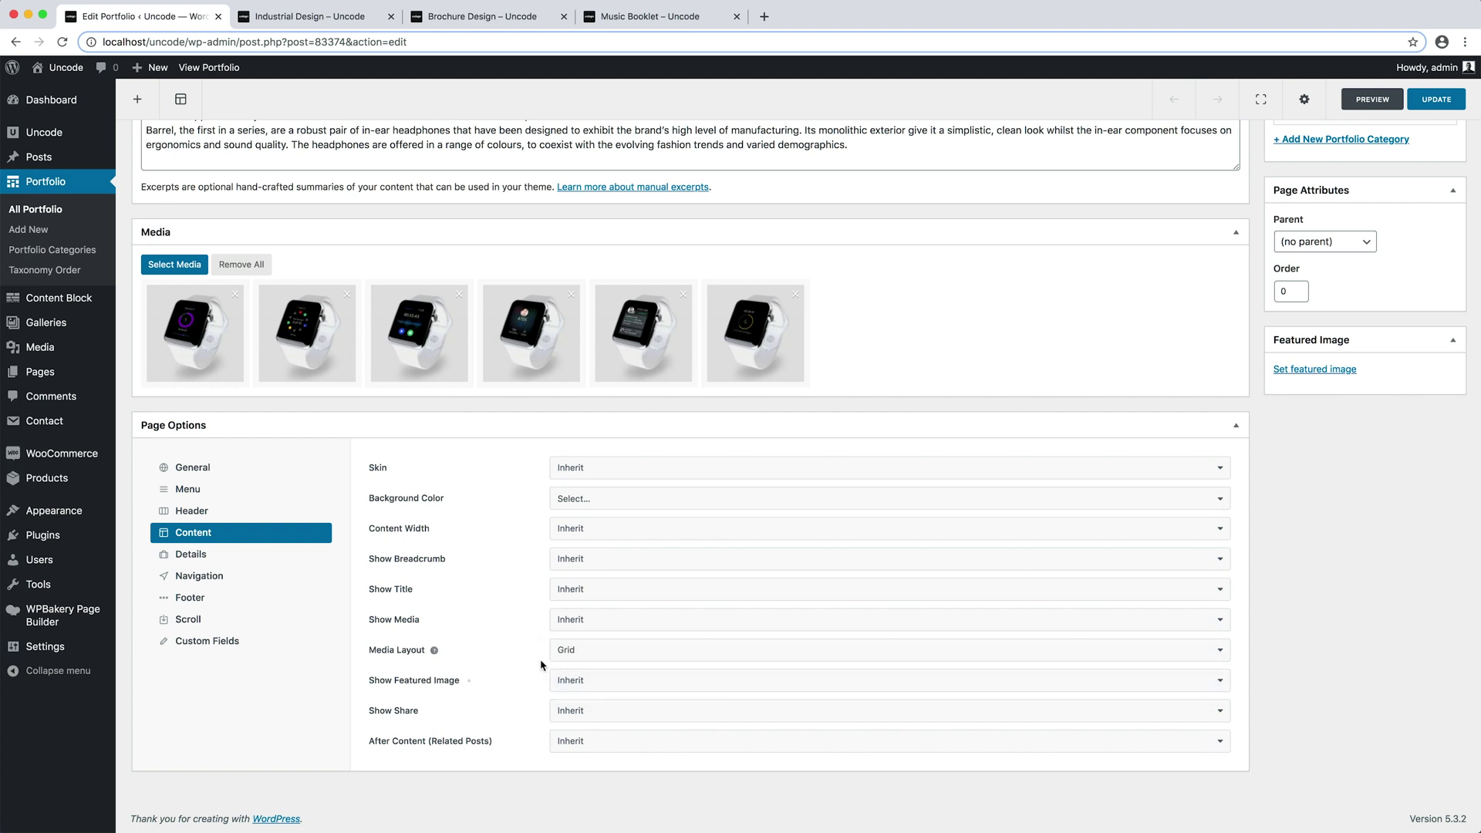
Step: Enable Portfolio Details with 'Details on the bottom' layout and update the item
{"action": "left_click", "coordinate": [303, 556]}
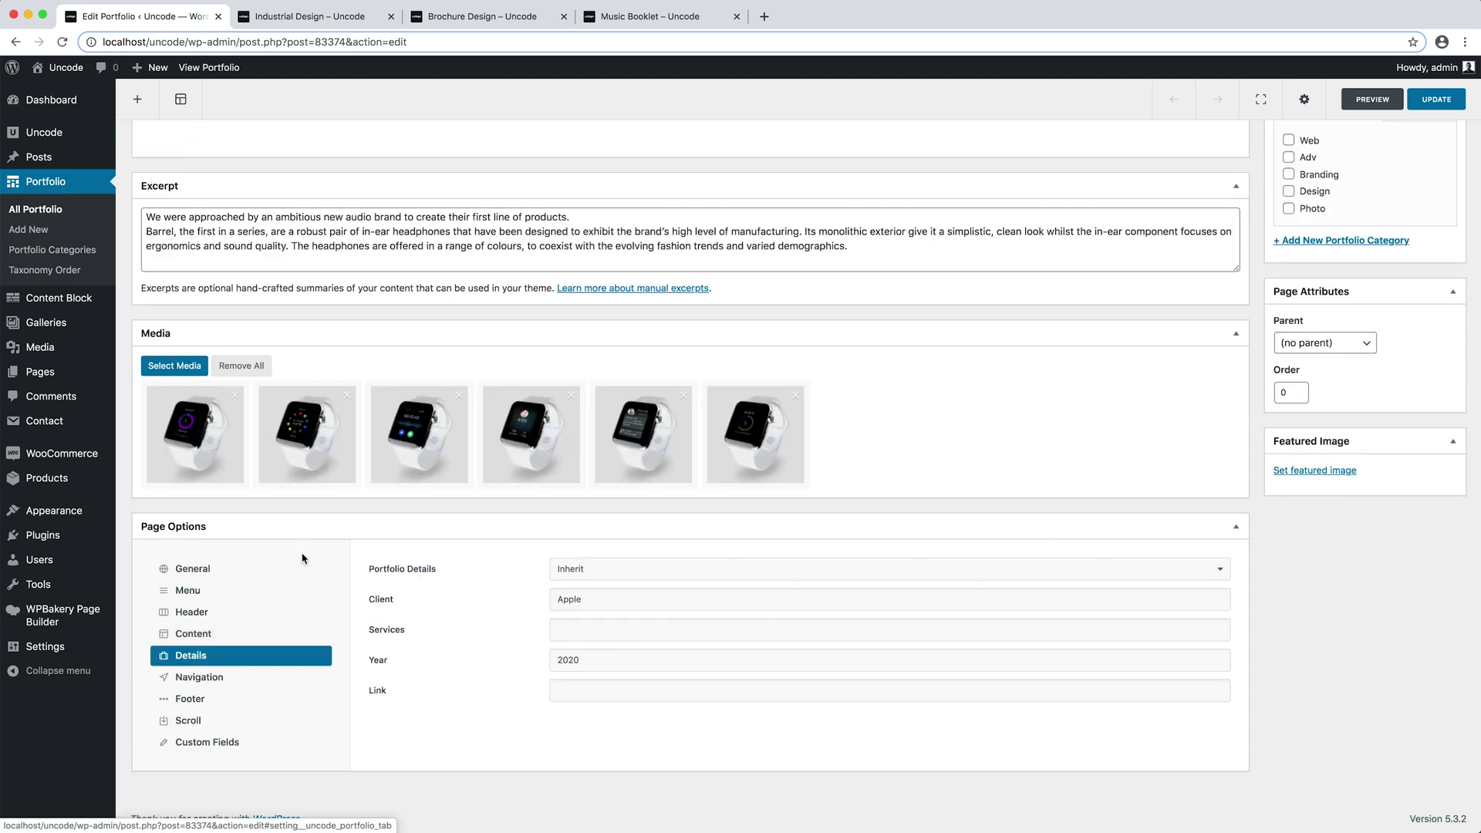
{"action": "left_click", "coordinate": [586, 569]}
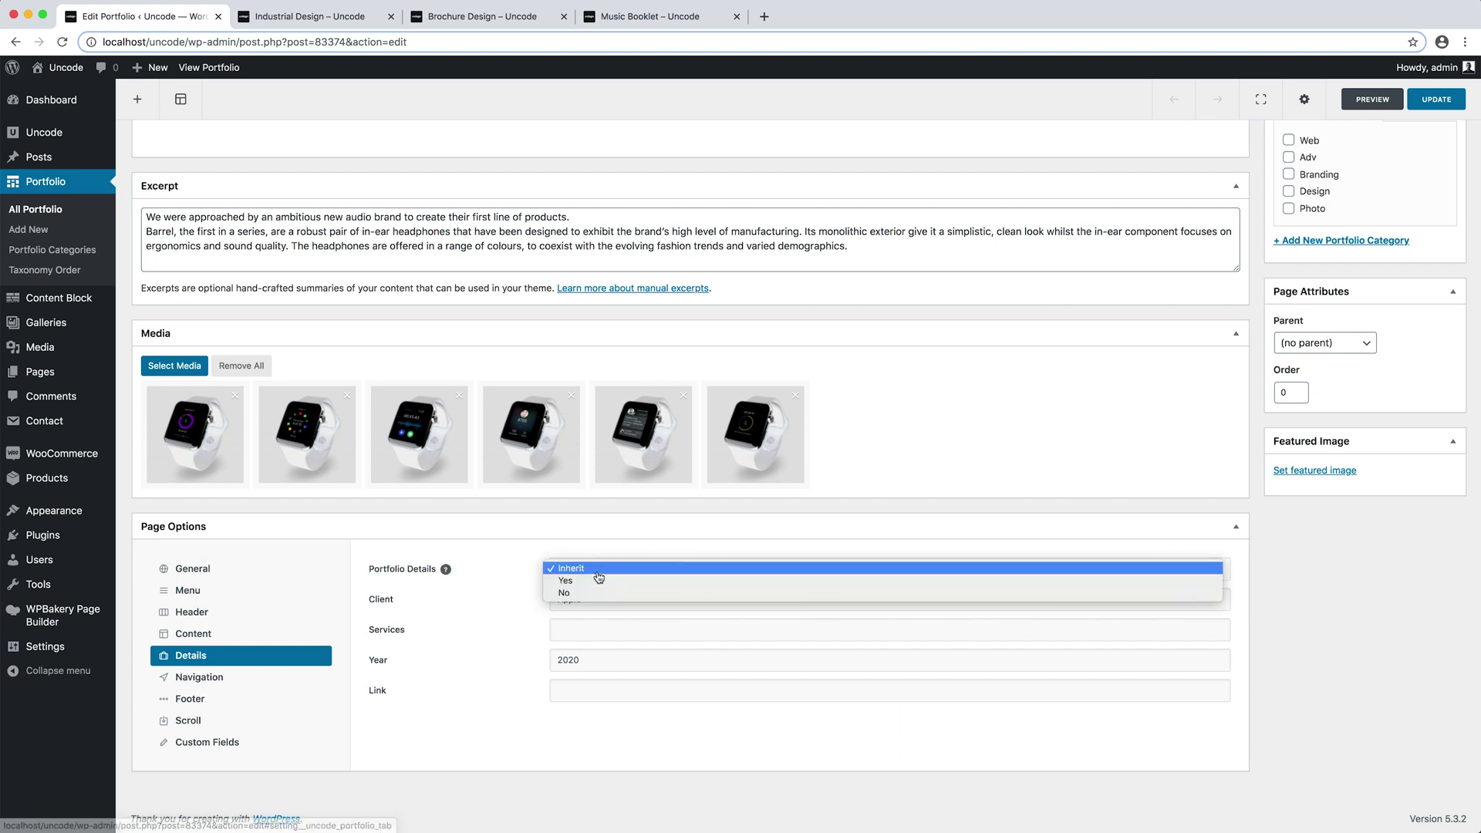
{"action": "left_click", "coordinate": [599, 583]}
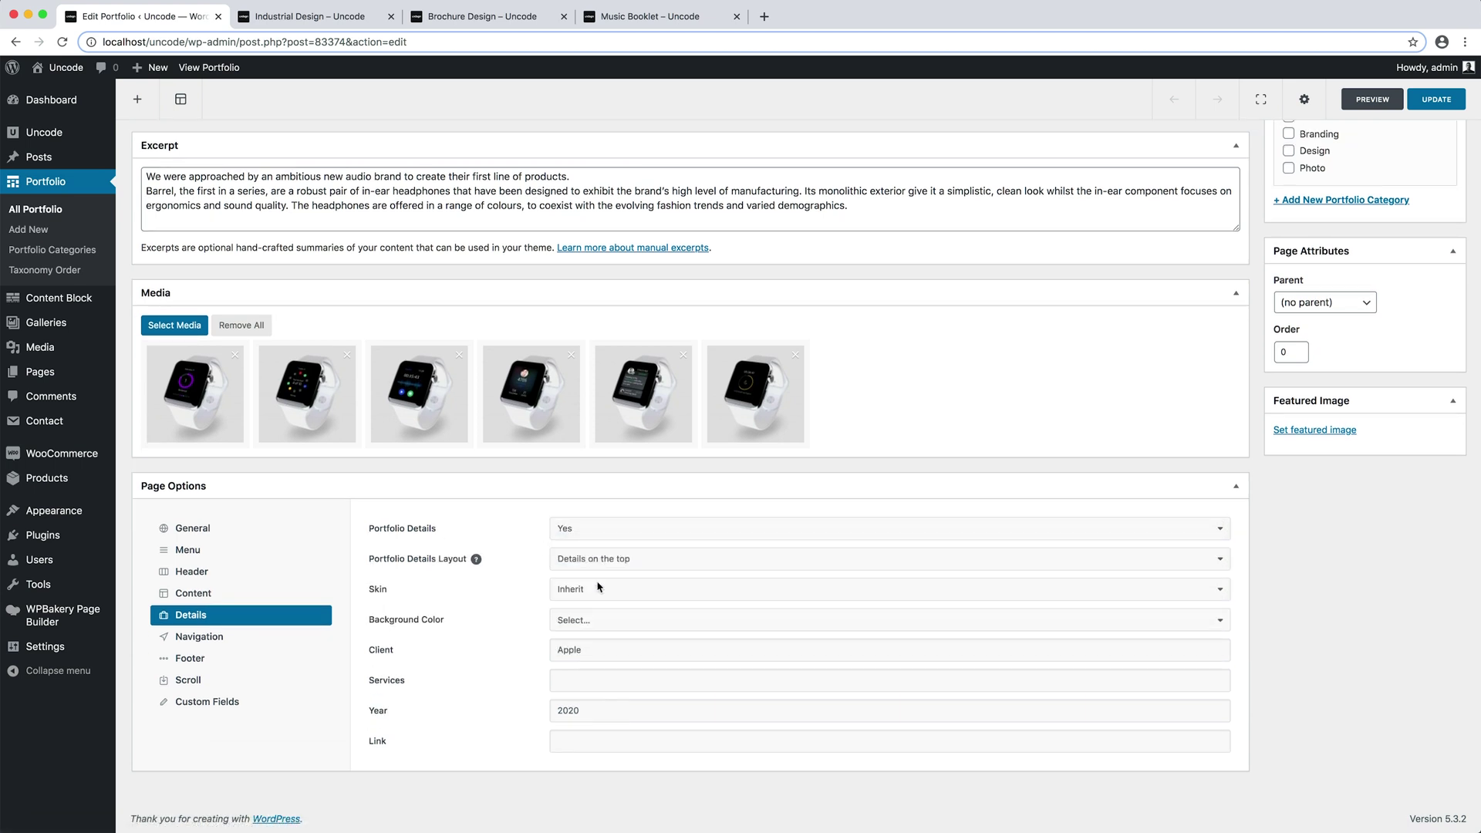
{"action": "left_click", "coordinate": [600, 559]}
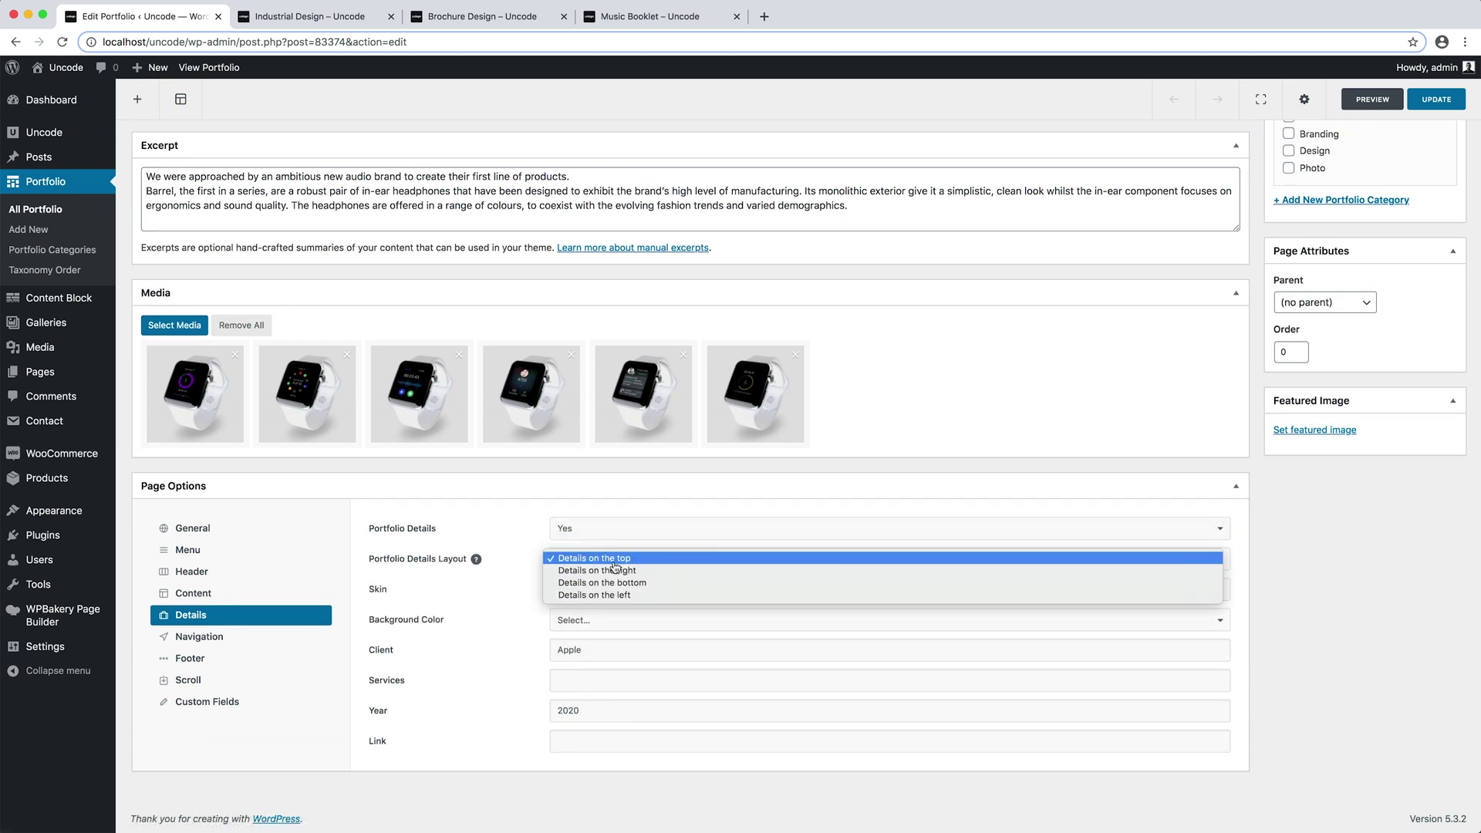
{"action": "left_click", "coordinate": [686, 583]}
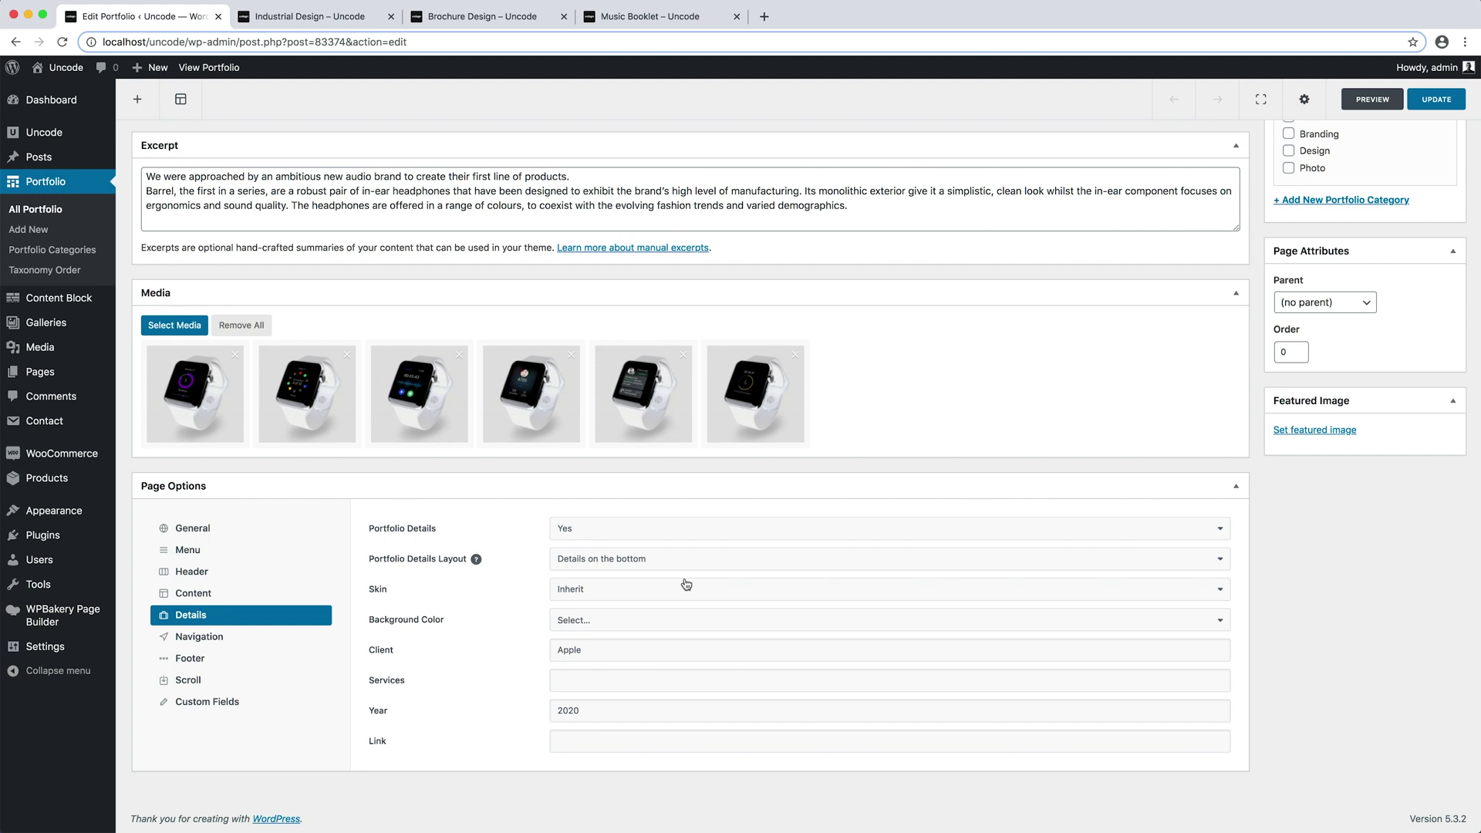
{"action": "left_click", "coordinate": [1441, 100]}
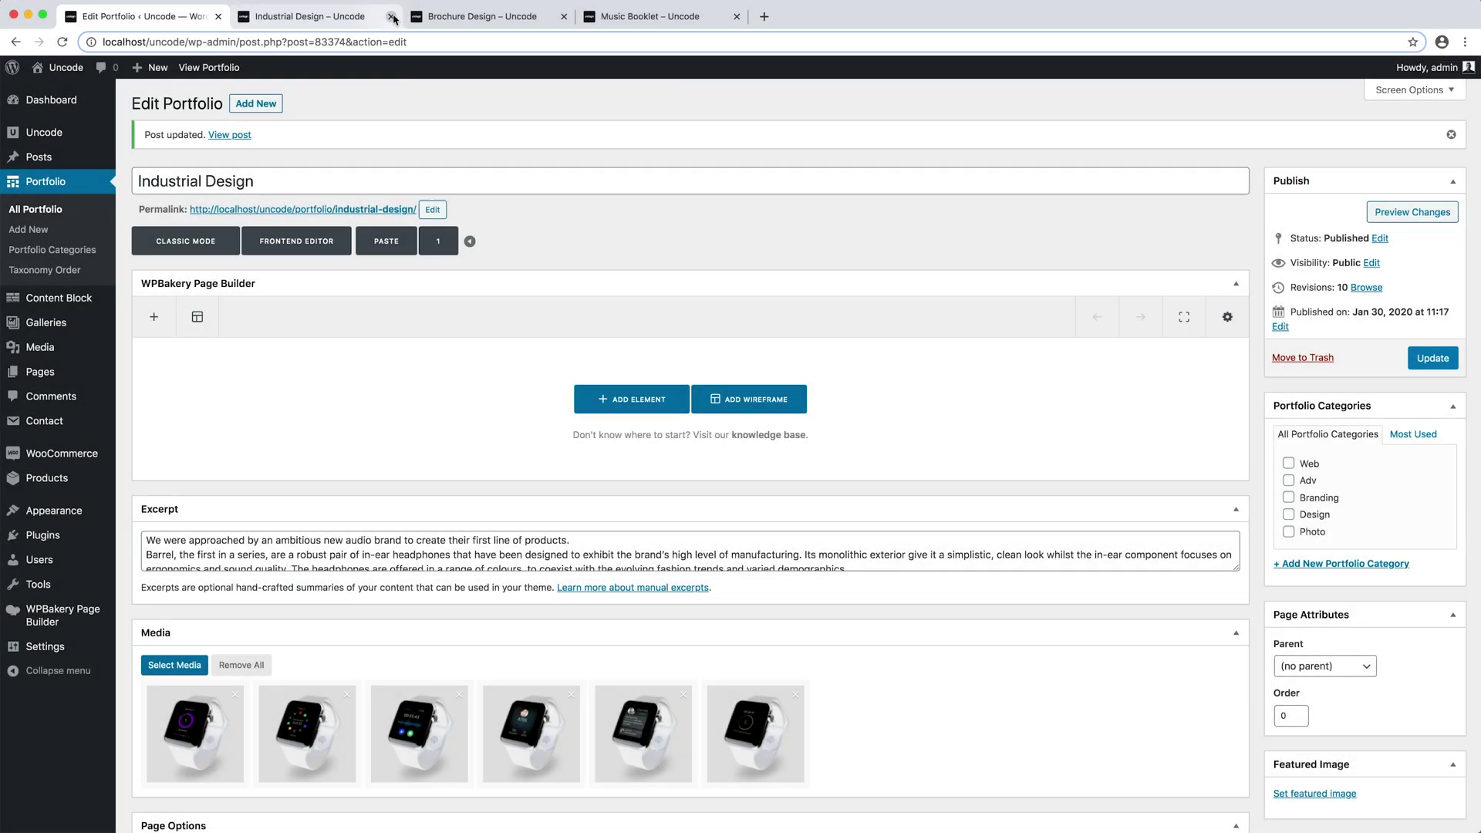
{"action": "left_click", "coordinate": [311, 16]}
{"action": "key", "text": "super+r"}
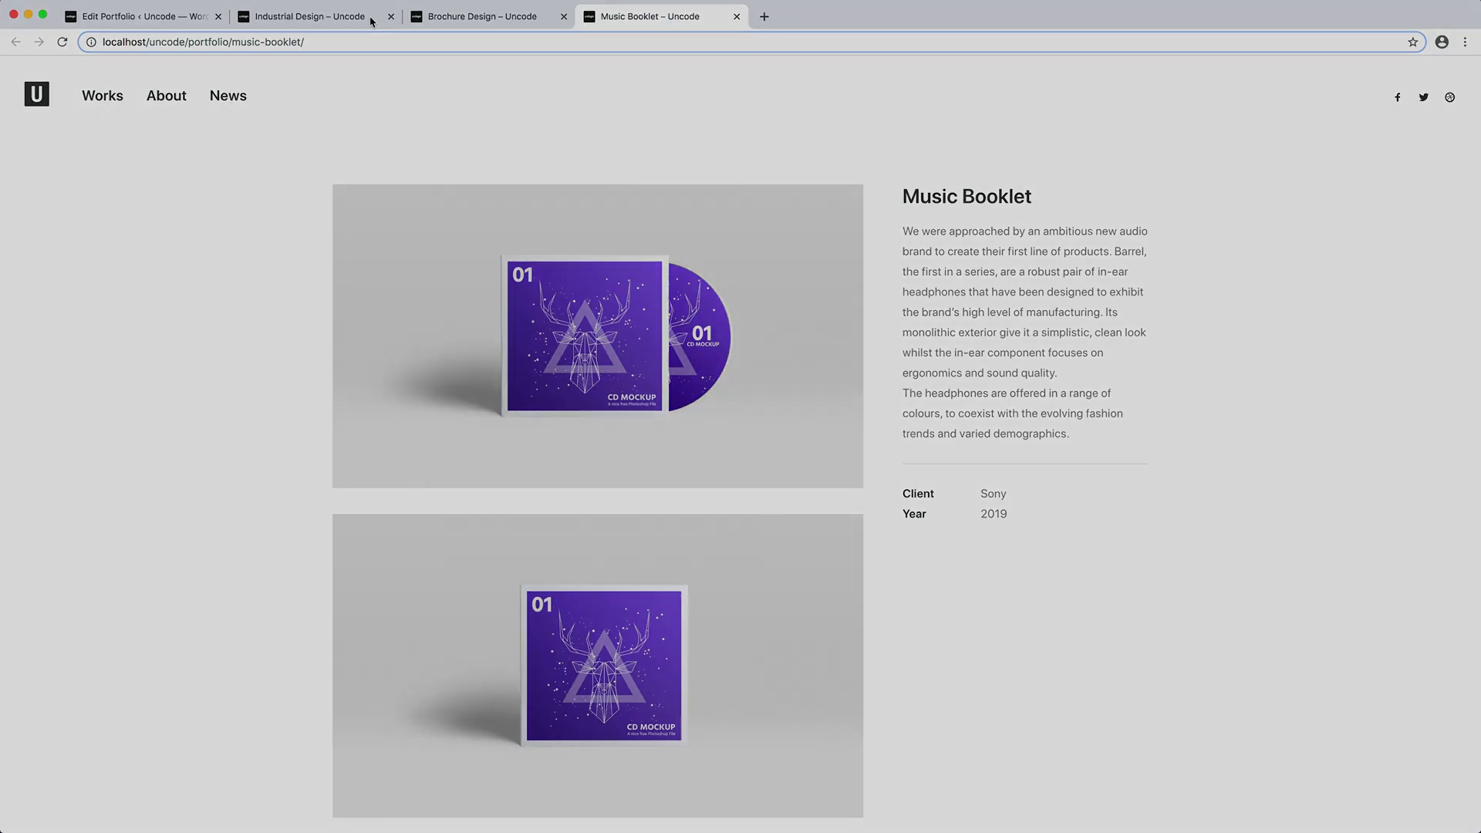
{"action": "left_click", "coordinate": [370, 20]}
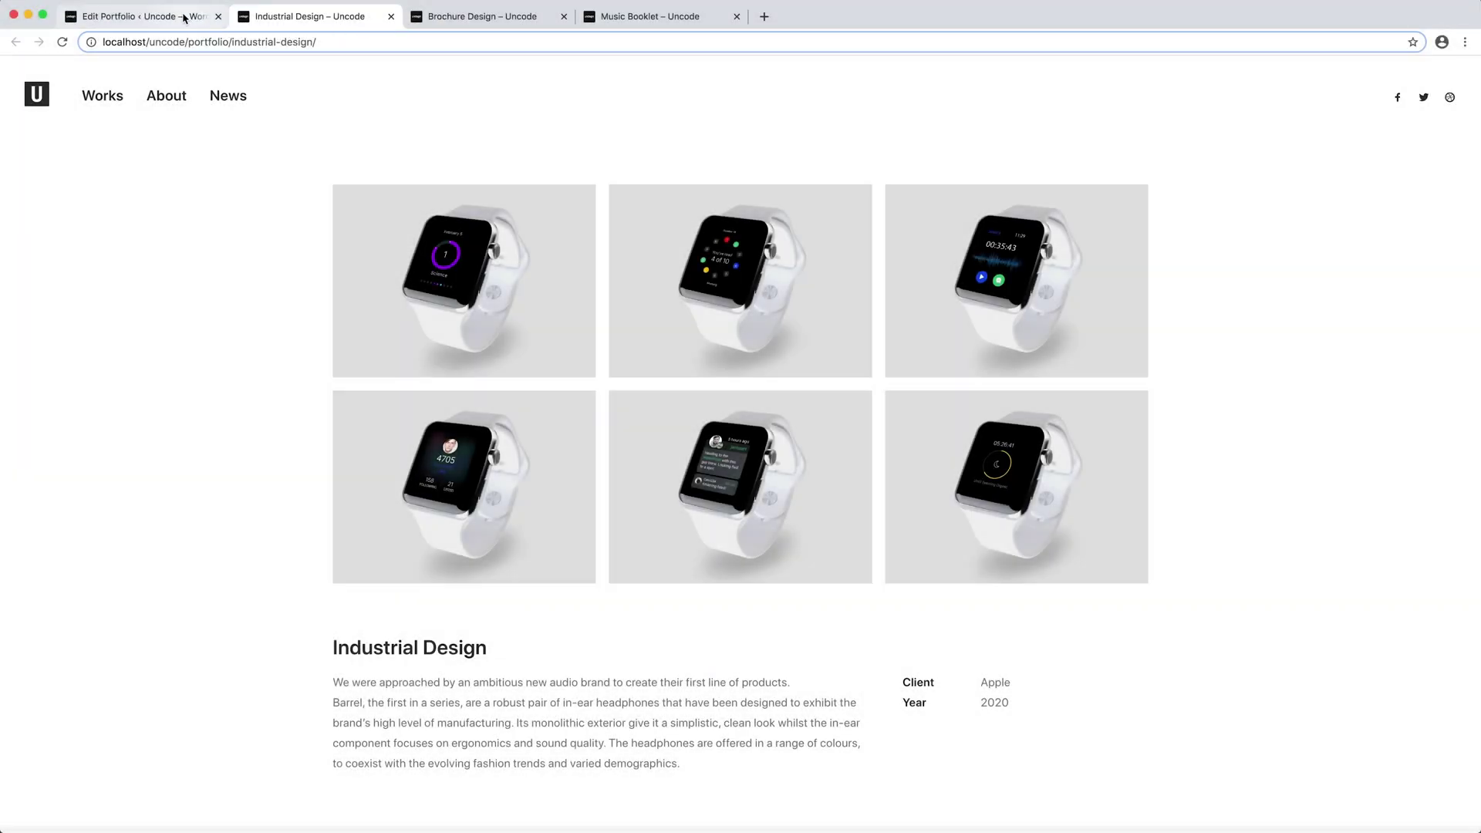
{"action": "left_click", "coordinate": [183, 17]}
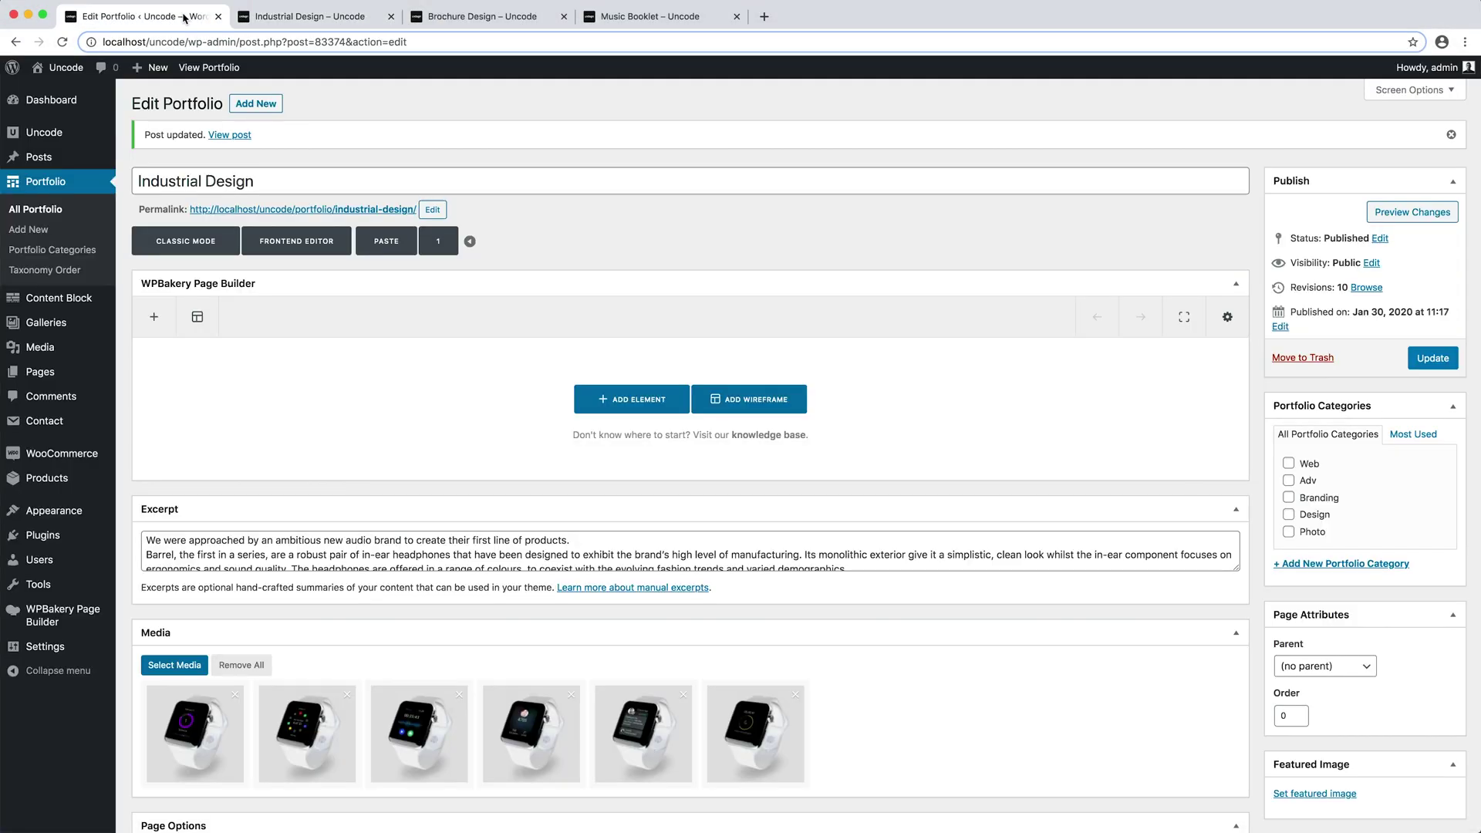
{"action": "mouse_move", "coordinate": [46, 133]}
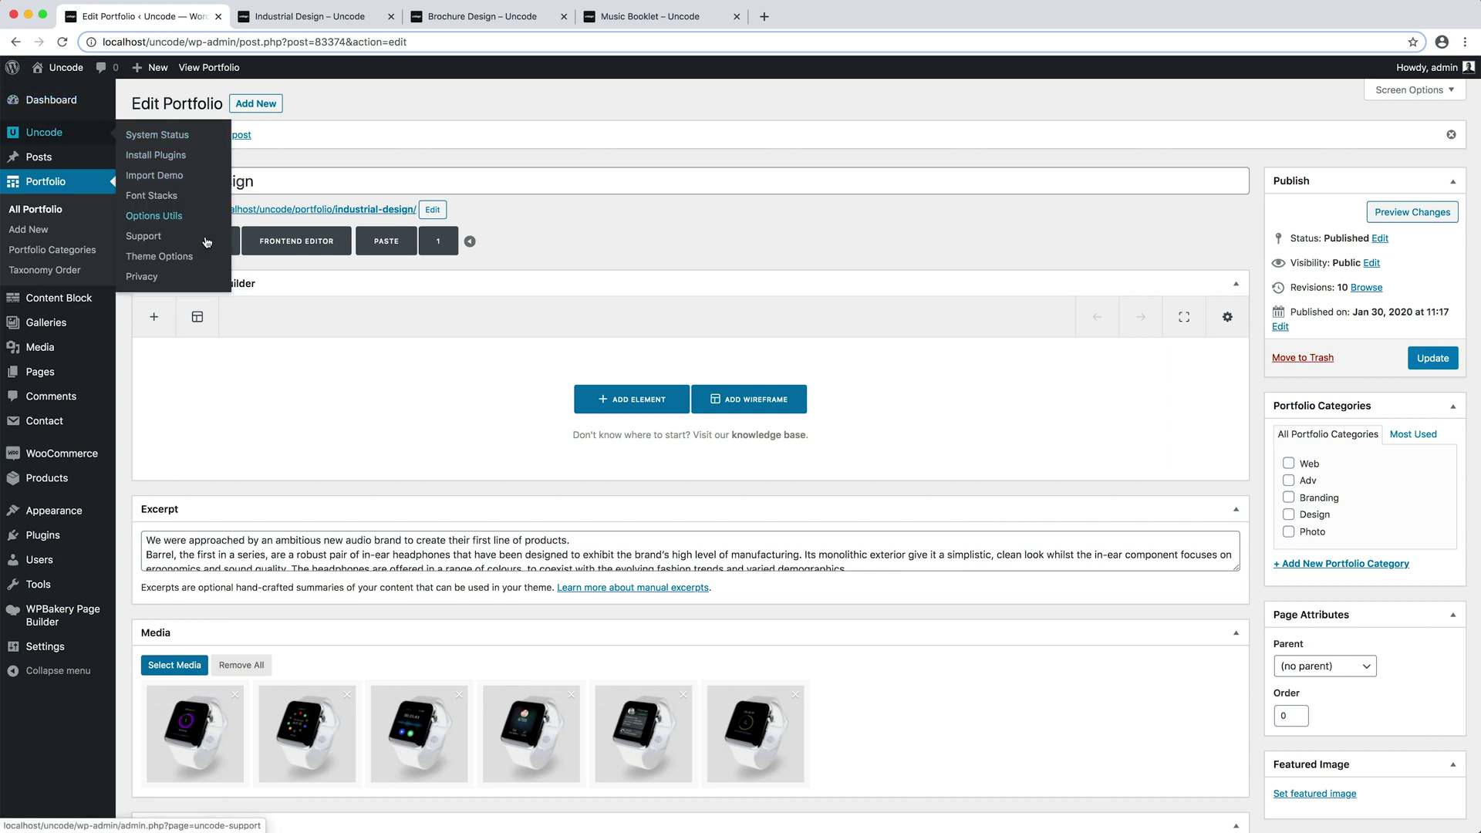
Step: In Theme Options > Portfolio, set the default media layout to Carousel
{"action": "left_click", "coordinate": [159, 256]}
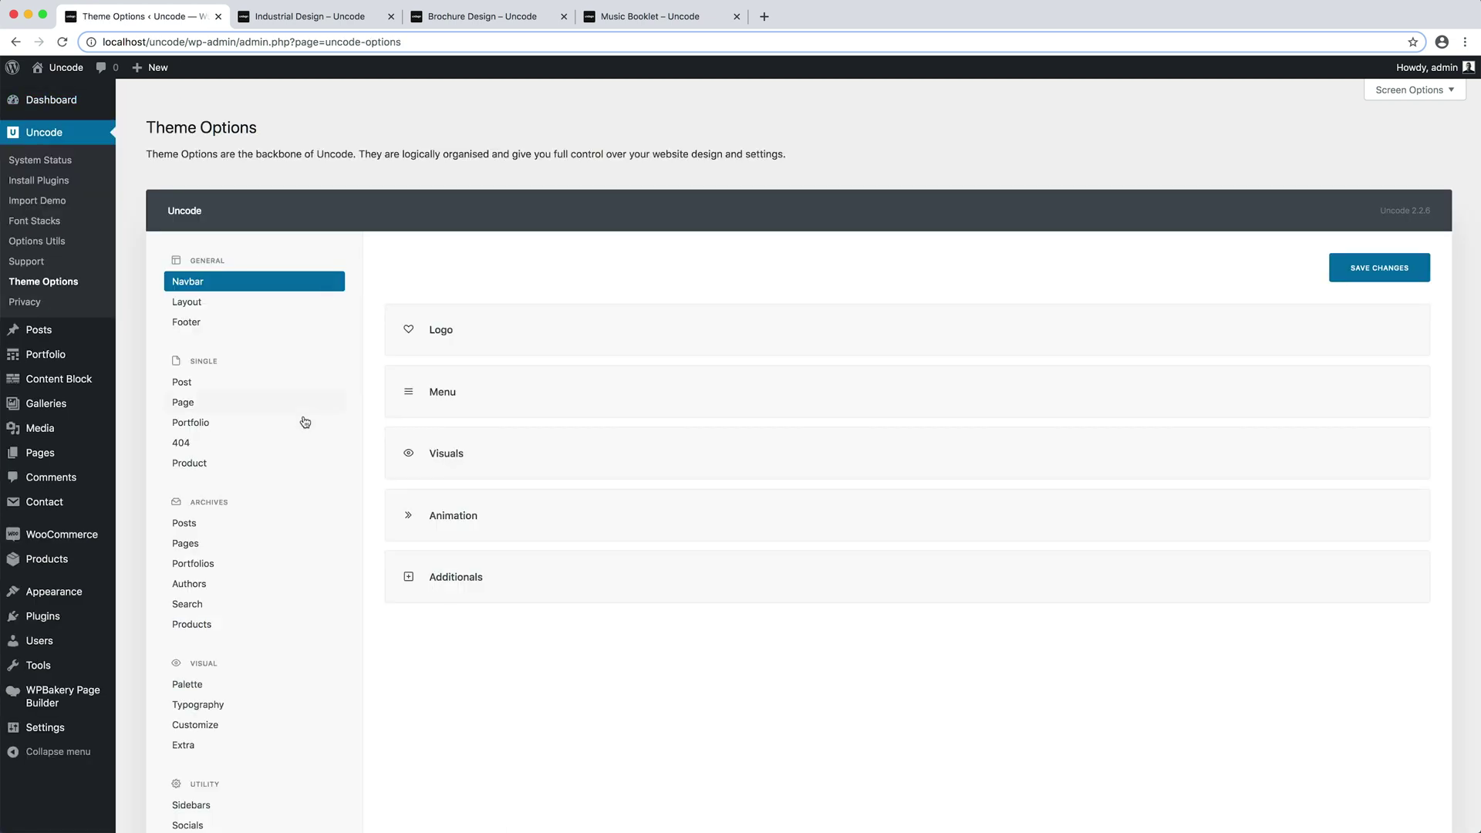
{"action": "left_click", "coordinate": [299, 422]}
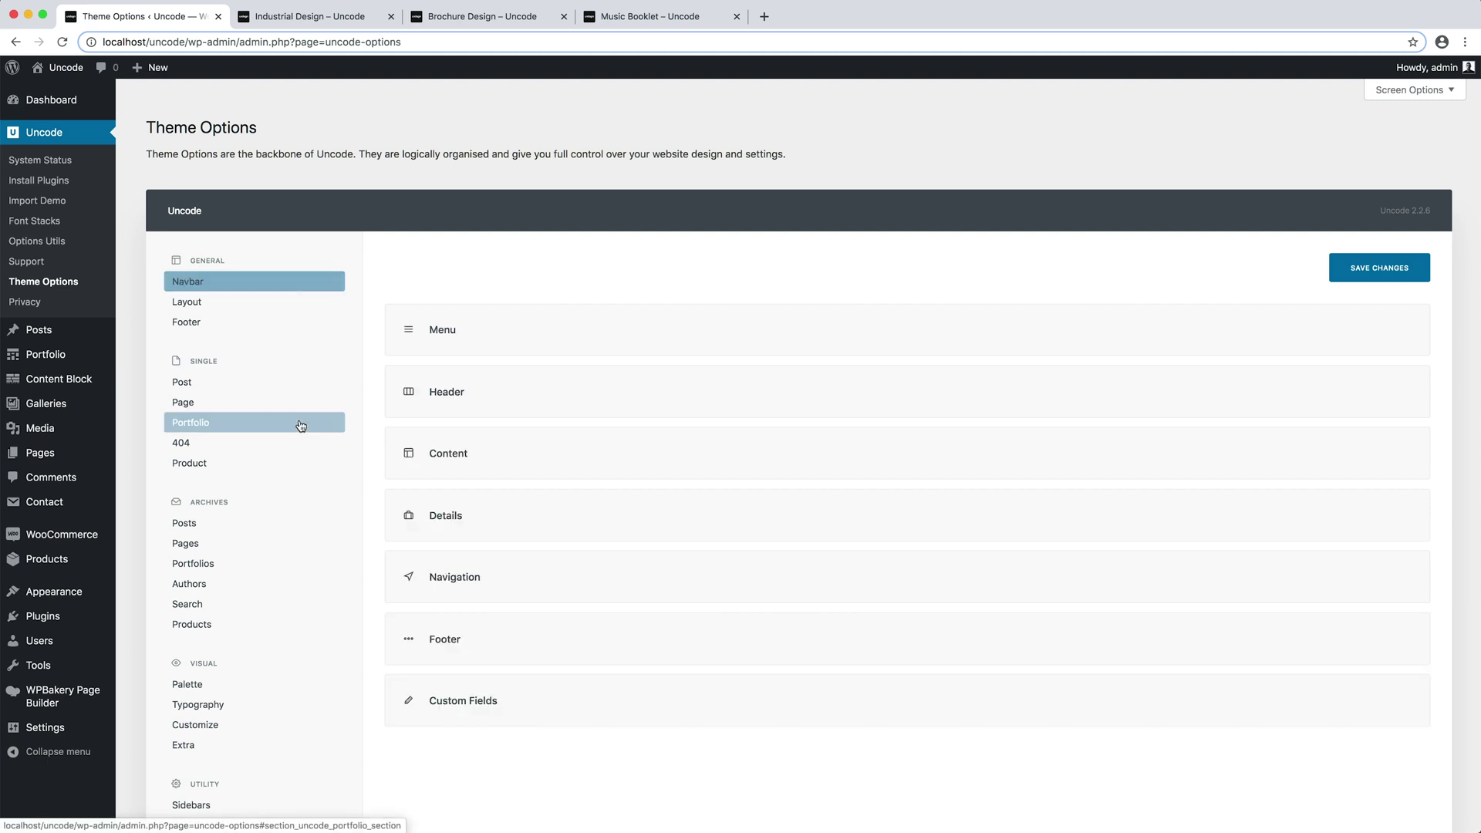
{"action": "left_click", "coordinate": [660, 461]}
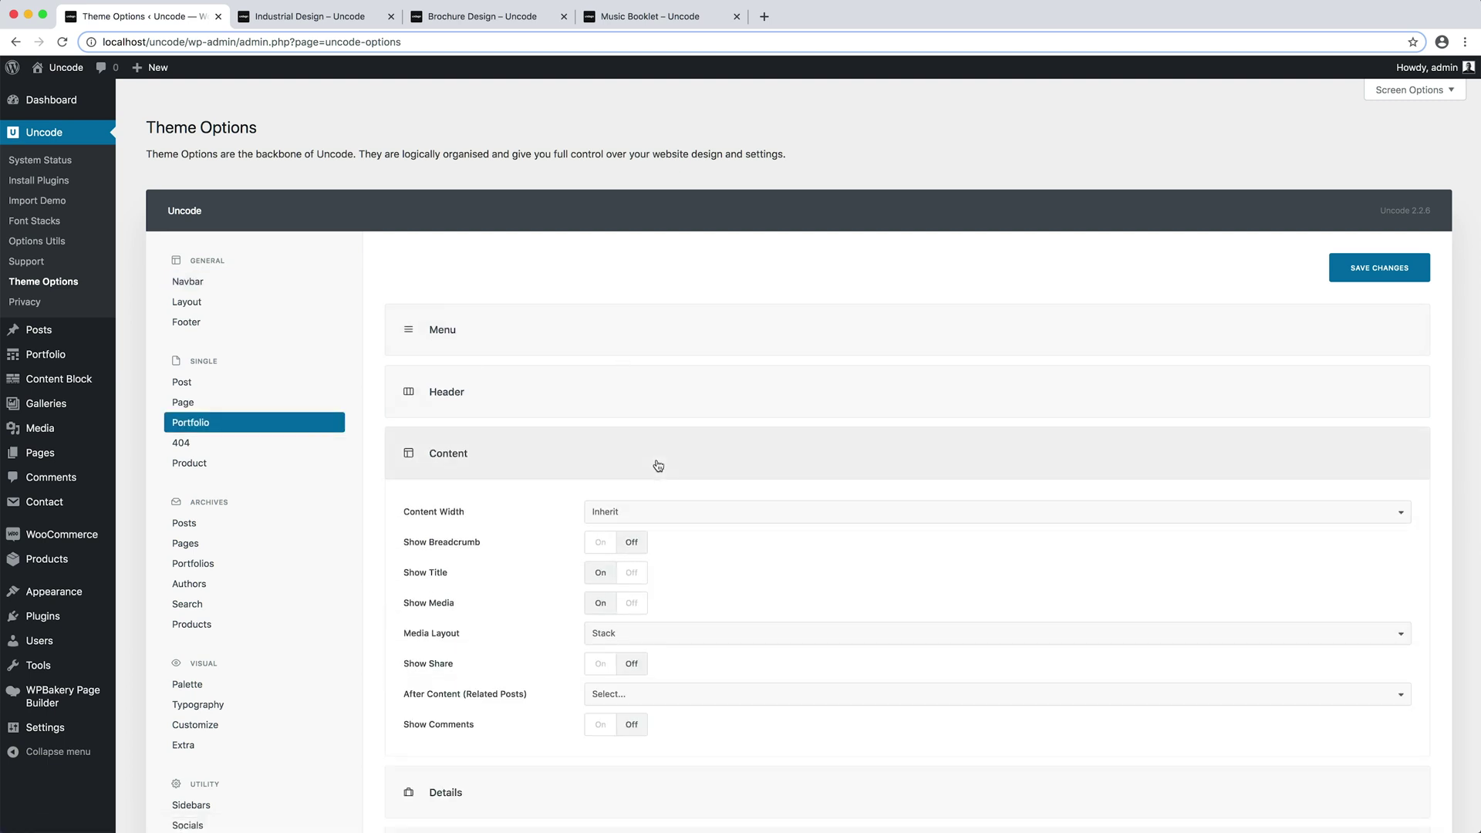
{"action": "scroll", "coordinate": [759, 547], "scroll_direction": "down", "scroll_amount": 3}
{"action": "scroll", "coordinate": [759, 547], "scroll_direction": "down", "scroll_amount": 2}
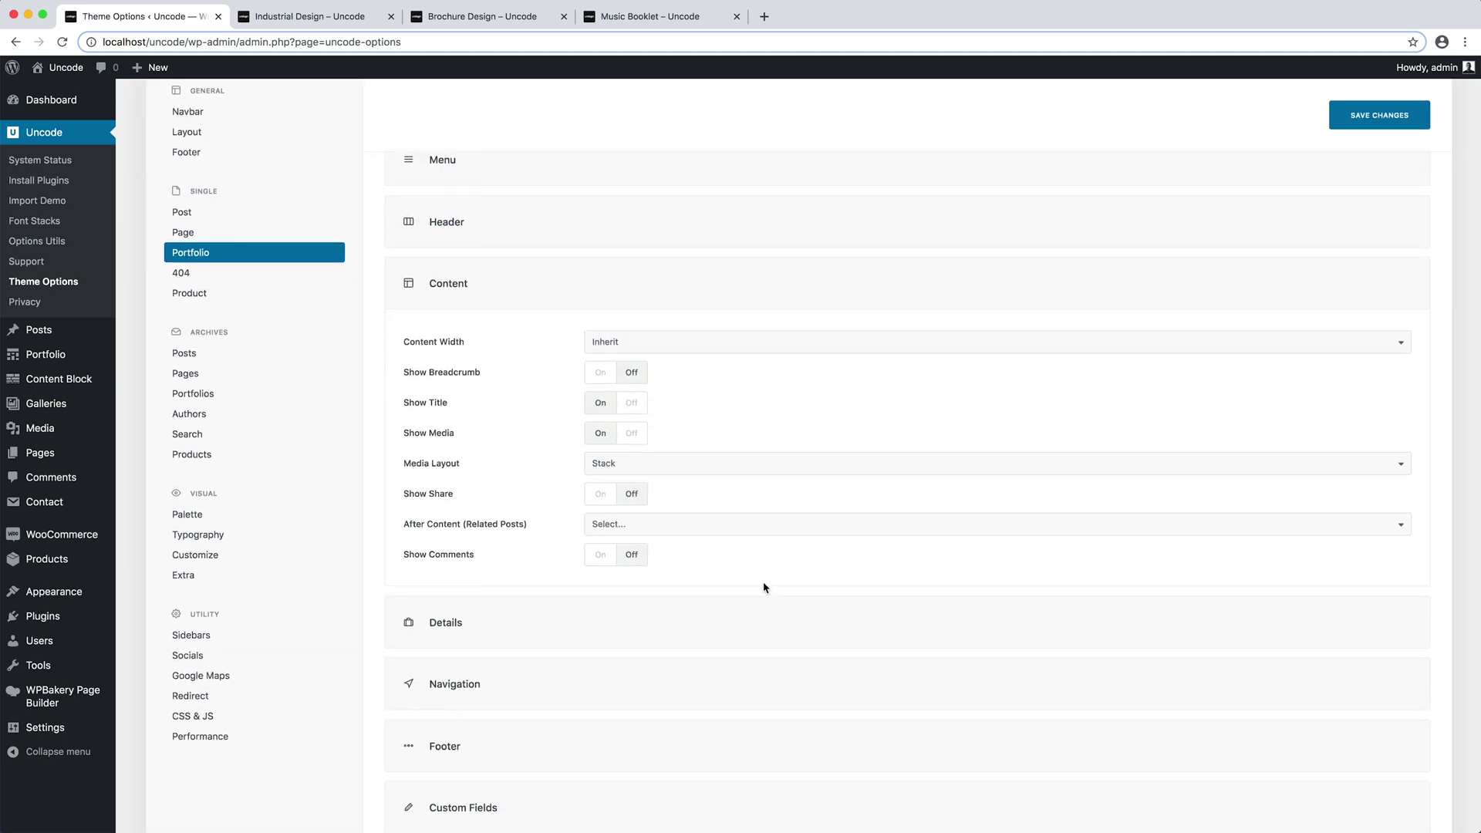
{"action": "left_click", "coordinate": [758, 467]}
{"action": "left_click", "coordinate": [755, 456]}
Step: Set the default Portfolio Details Layout to 'Details on the bottom' and save the theme options
{"action": "left_click", "coordinate": [745, 290]}
{"action": "left_click", "coordinate": [745, 345]}
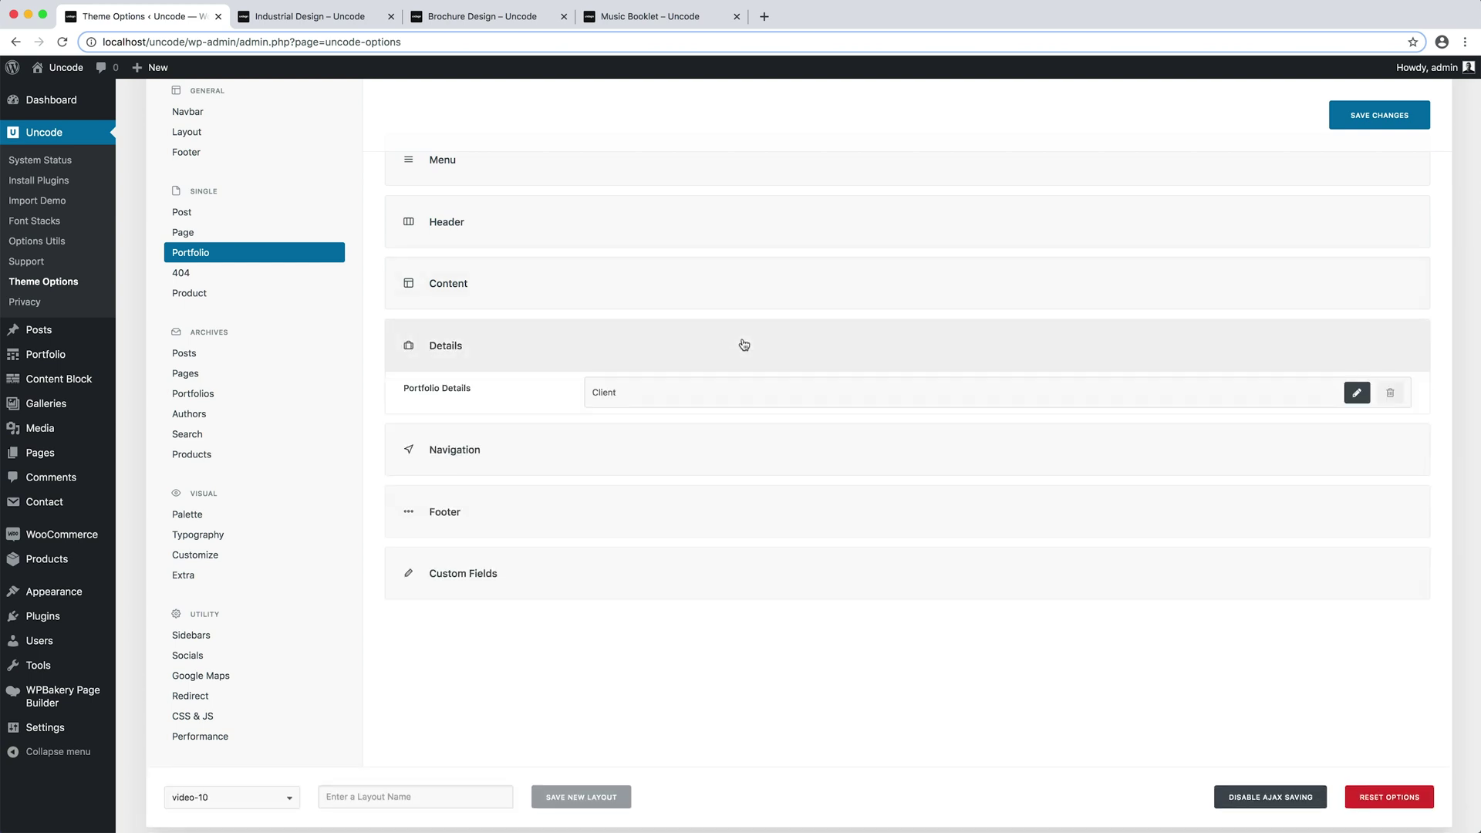
{"action": "scroll", "coordinate": [747, 475], "scroll_direction": "down", "scroll_amount": 3}
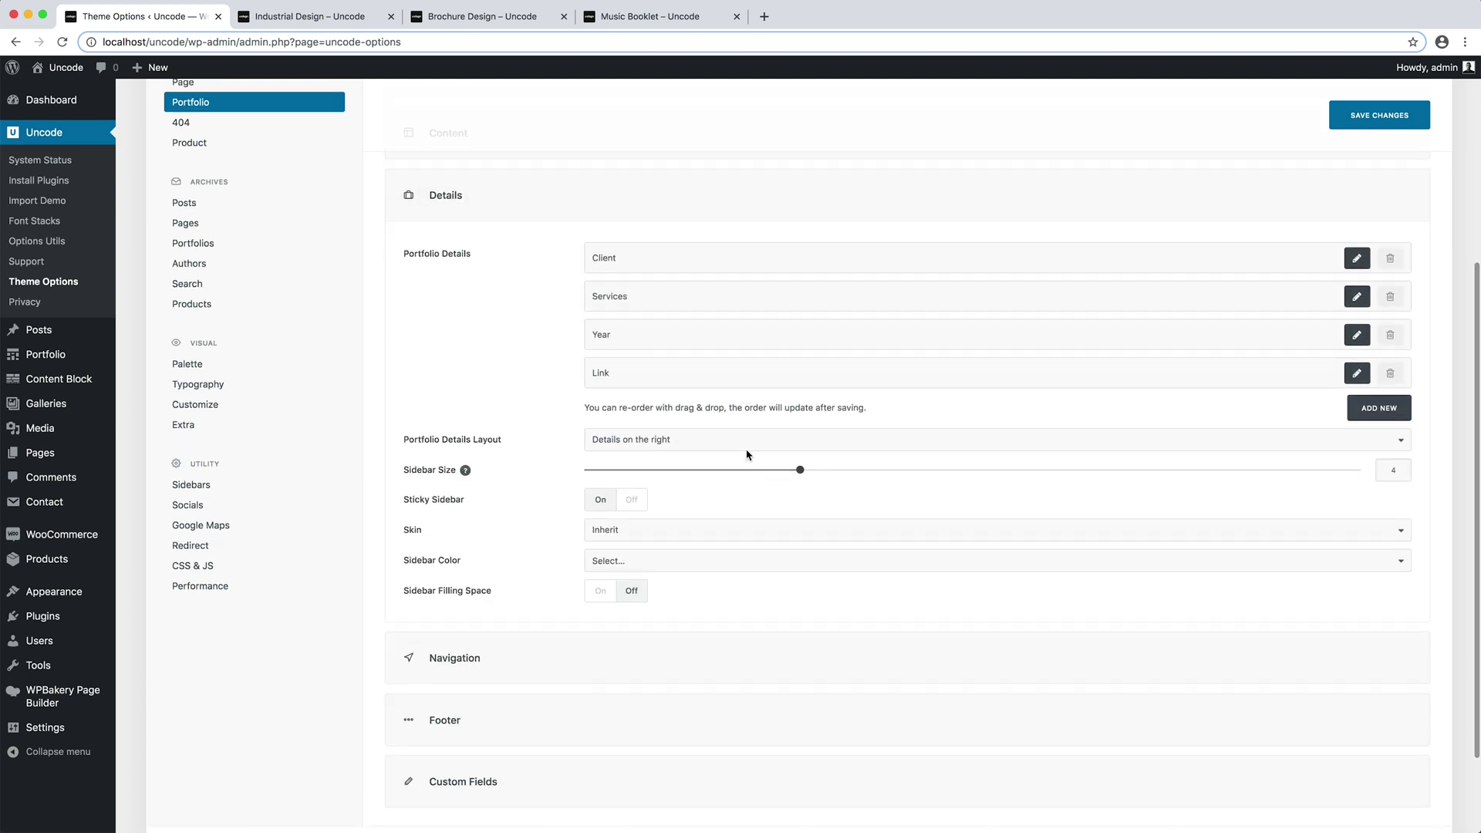
{"action": "left_click", "coordinate": [746, 441]}
{"action": "left_click", "coordinate": [747, 451]}
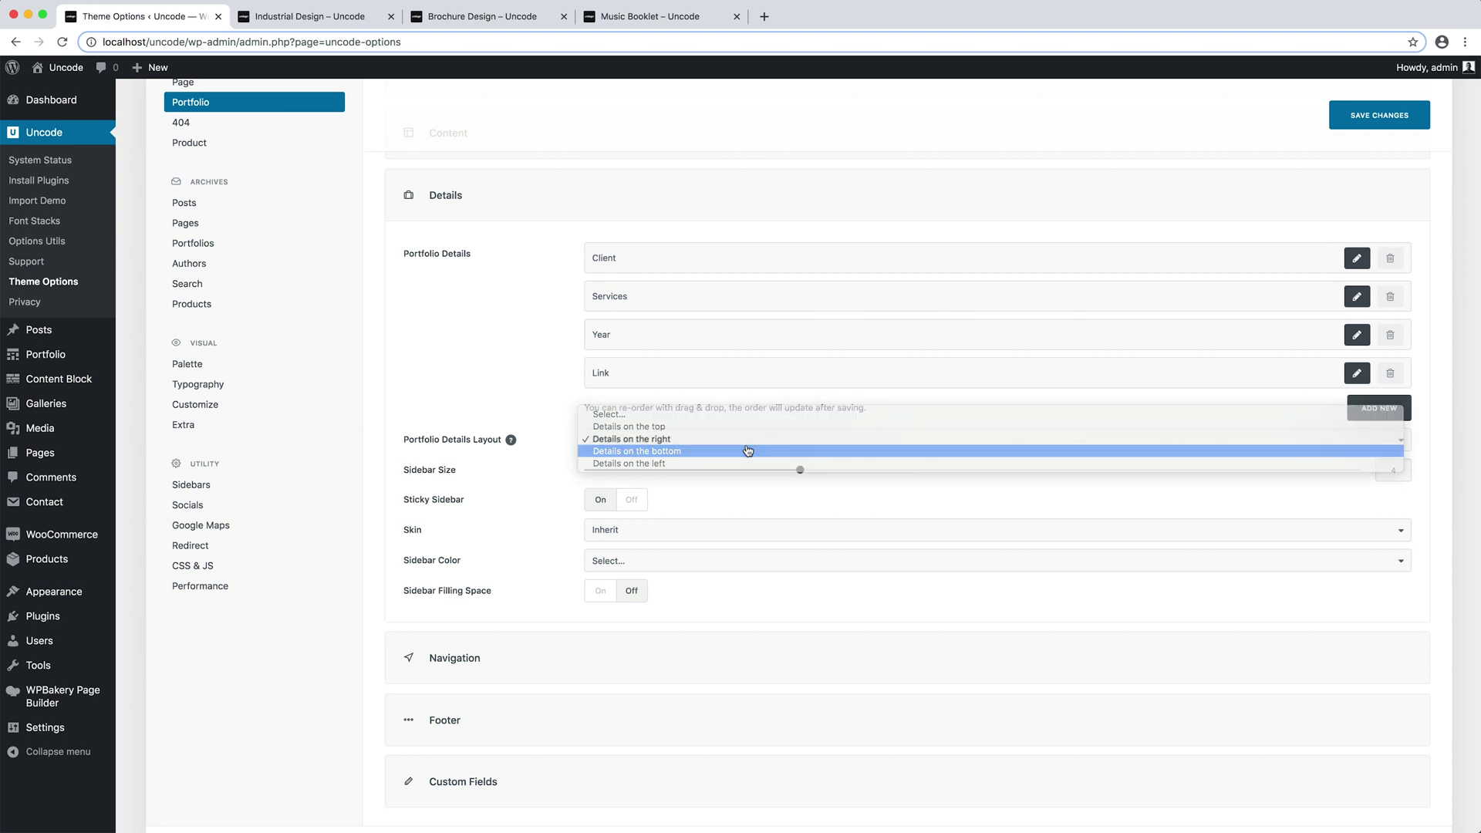
{"action": "left_click", "coordinate": [1337, 123]}
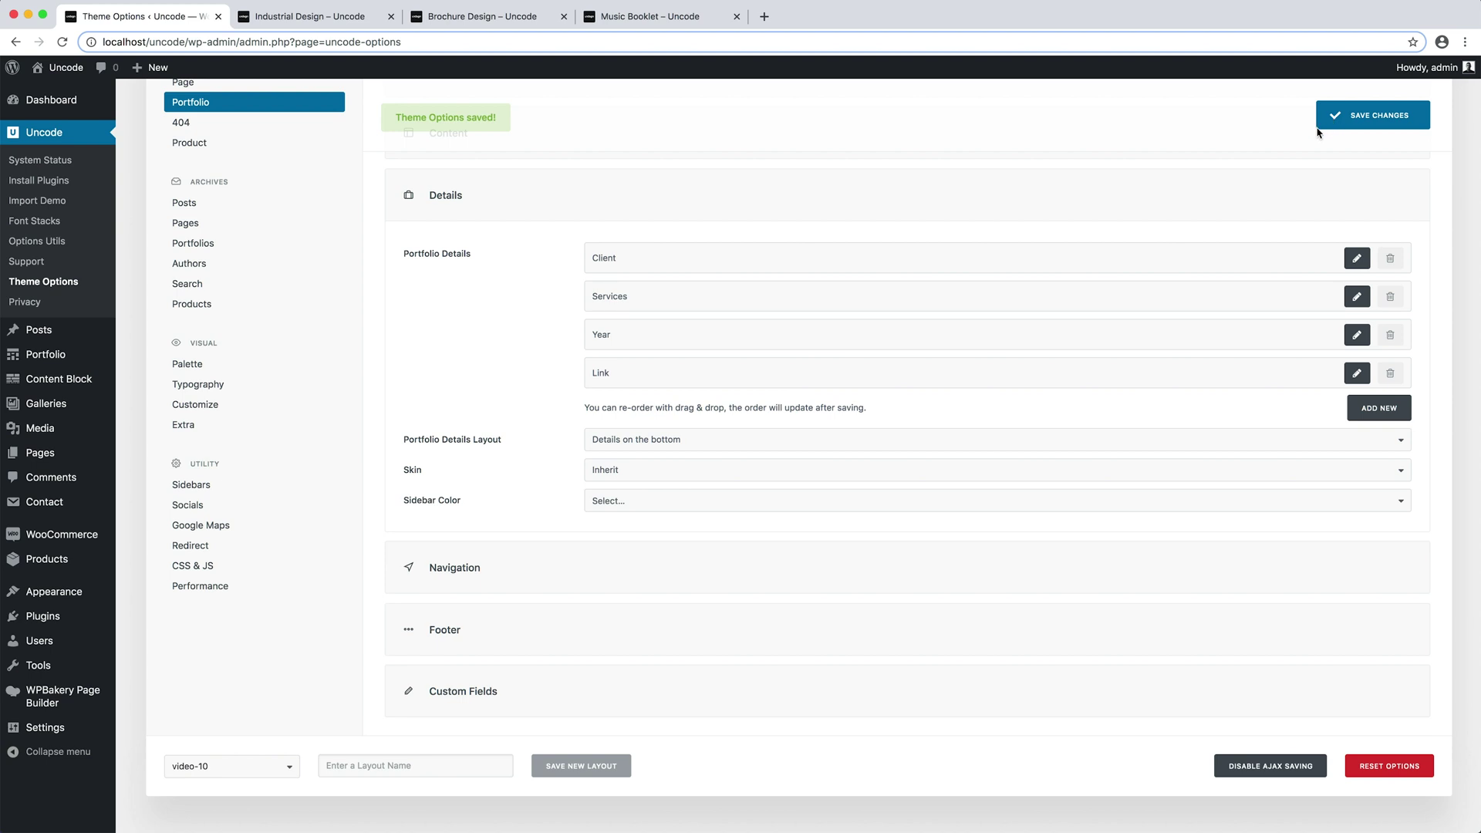
Step: Reload the Brochure Design and Music Booklet pages to apply the new carousel defaults
{"action": "left_click", "coordinate": [485, 17]}
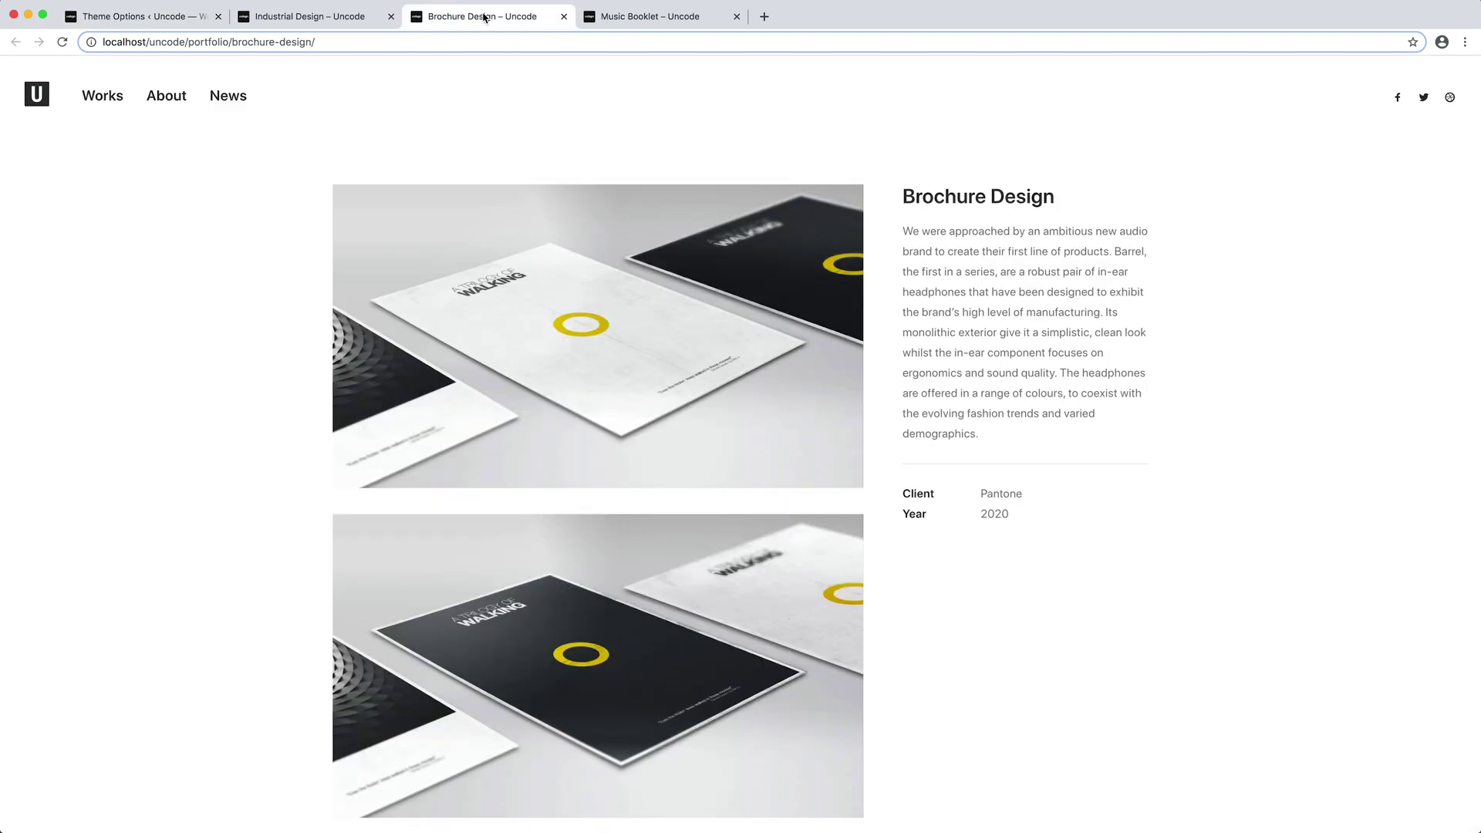
{"action": "key", "text": "super+r"}
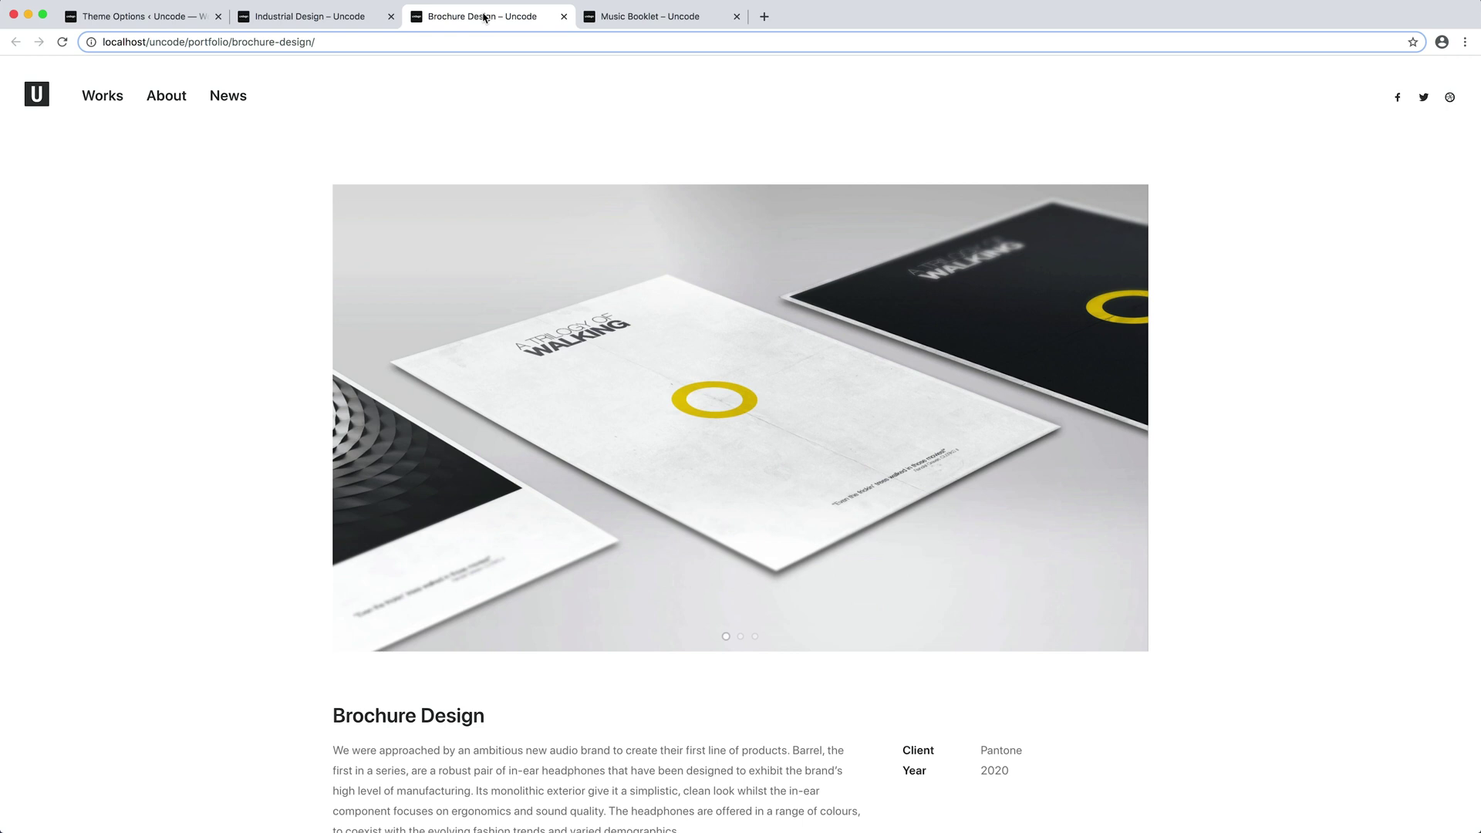
{"action": "left_click", "coordinate": [651, 16]}
{"action": "key", "text": "super+r"}
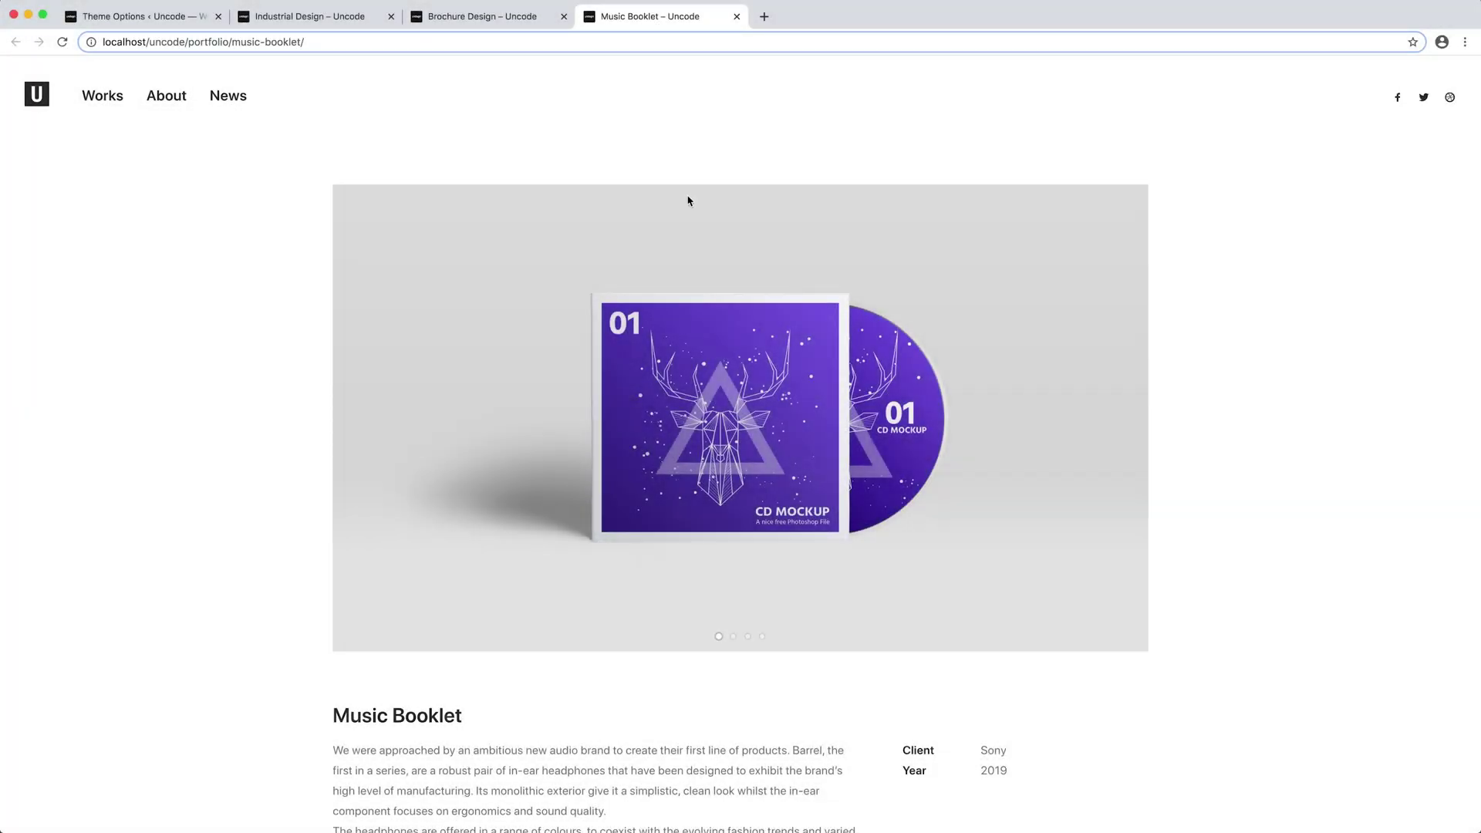
Step: Step through the Music Booklet carousel slides, then view the Industrial Design grid page
{"action": "left_click", "coordinate": [746, 637]}
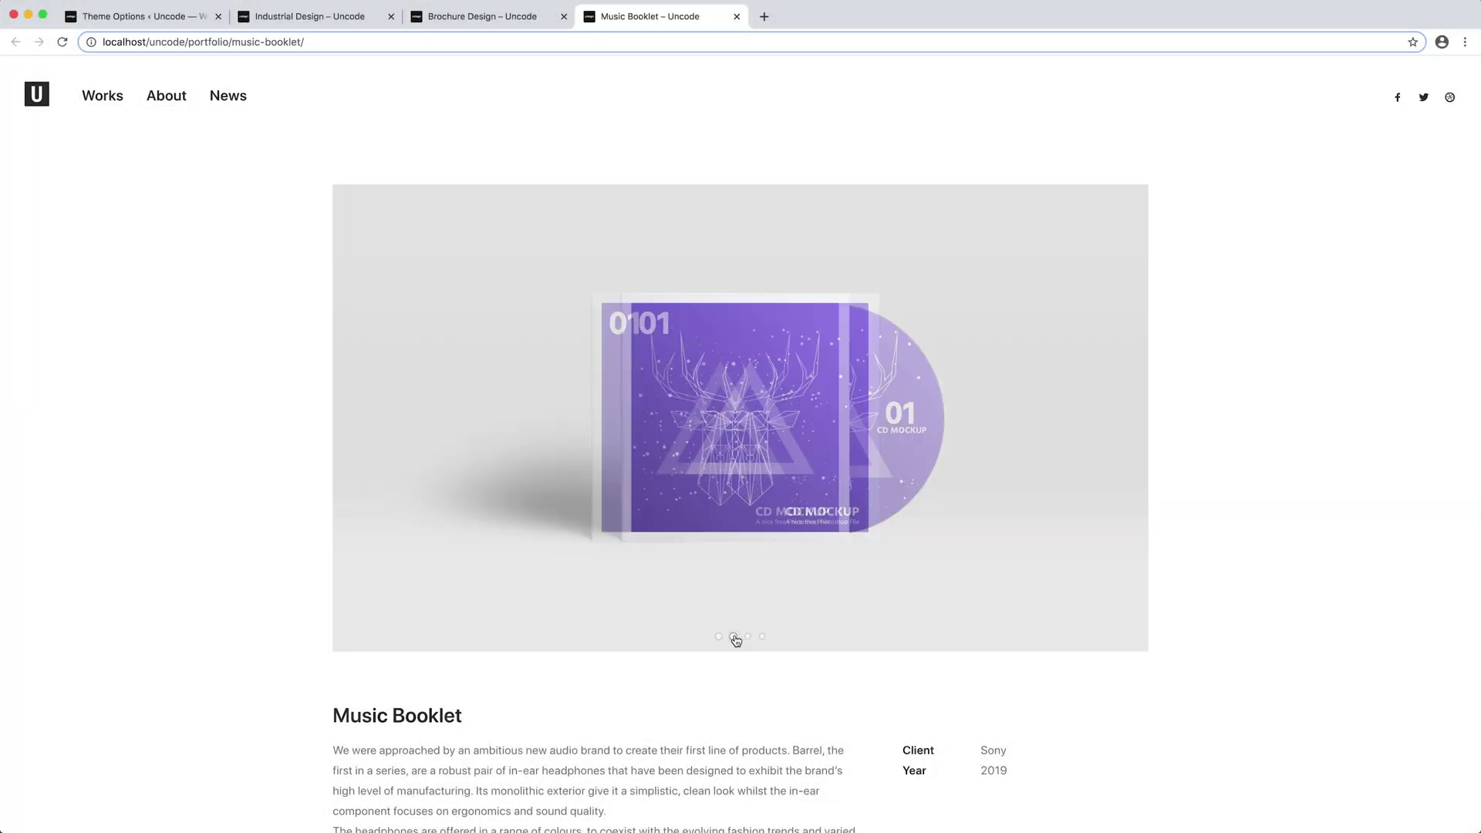
{"action": "left_click", "coordinate": [747, 640]}
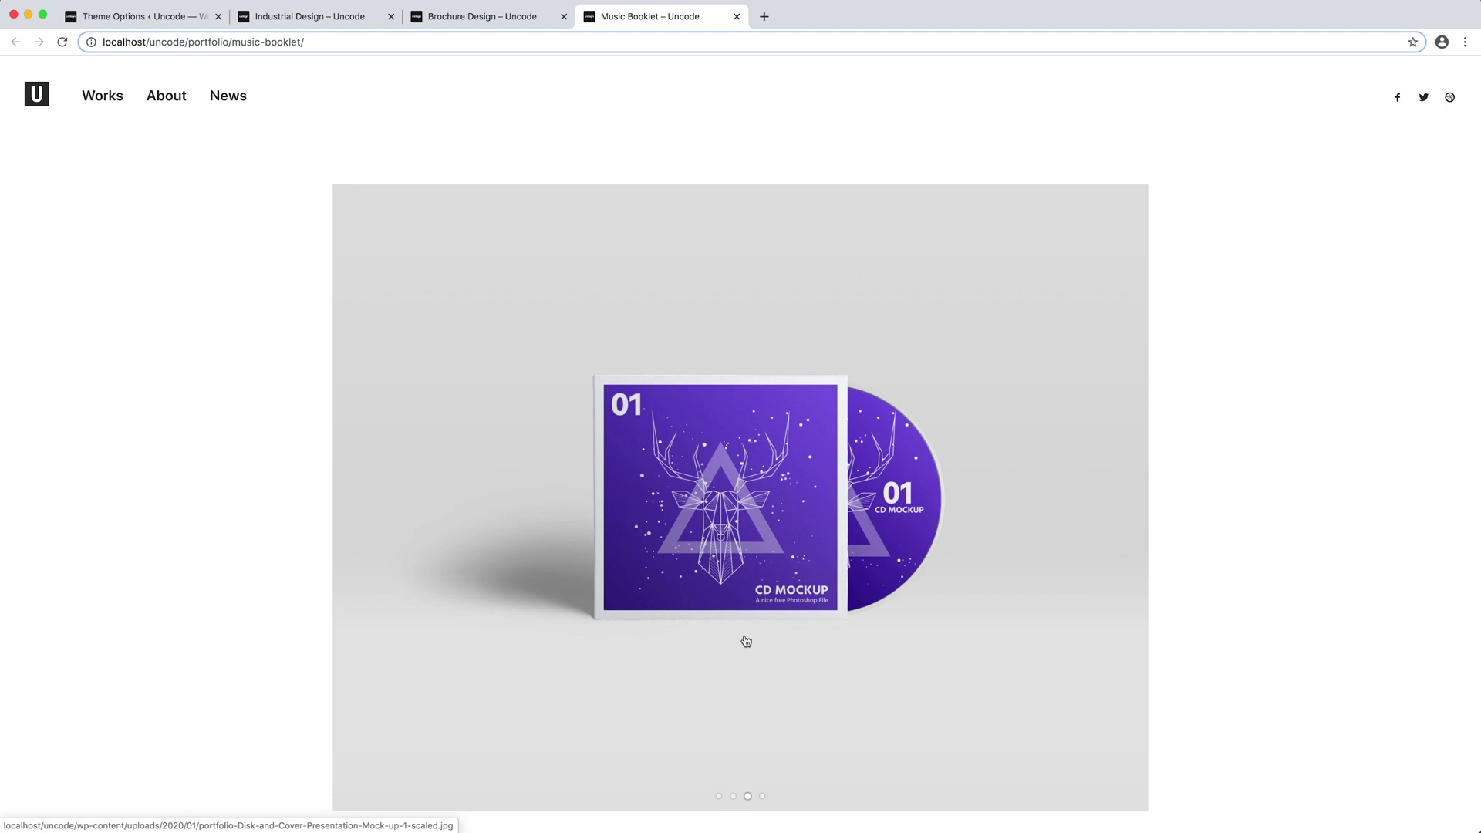
{"action": "left_click", "coordinate": [762, 797]}
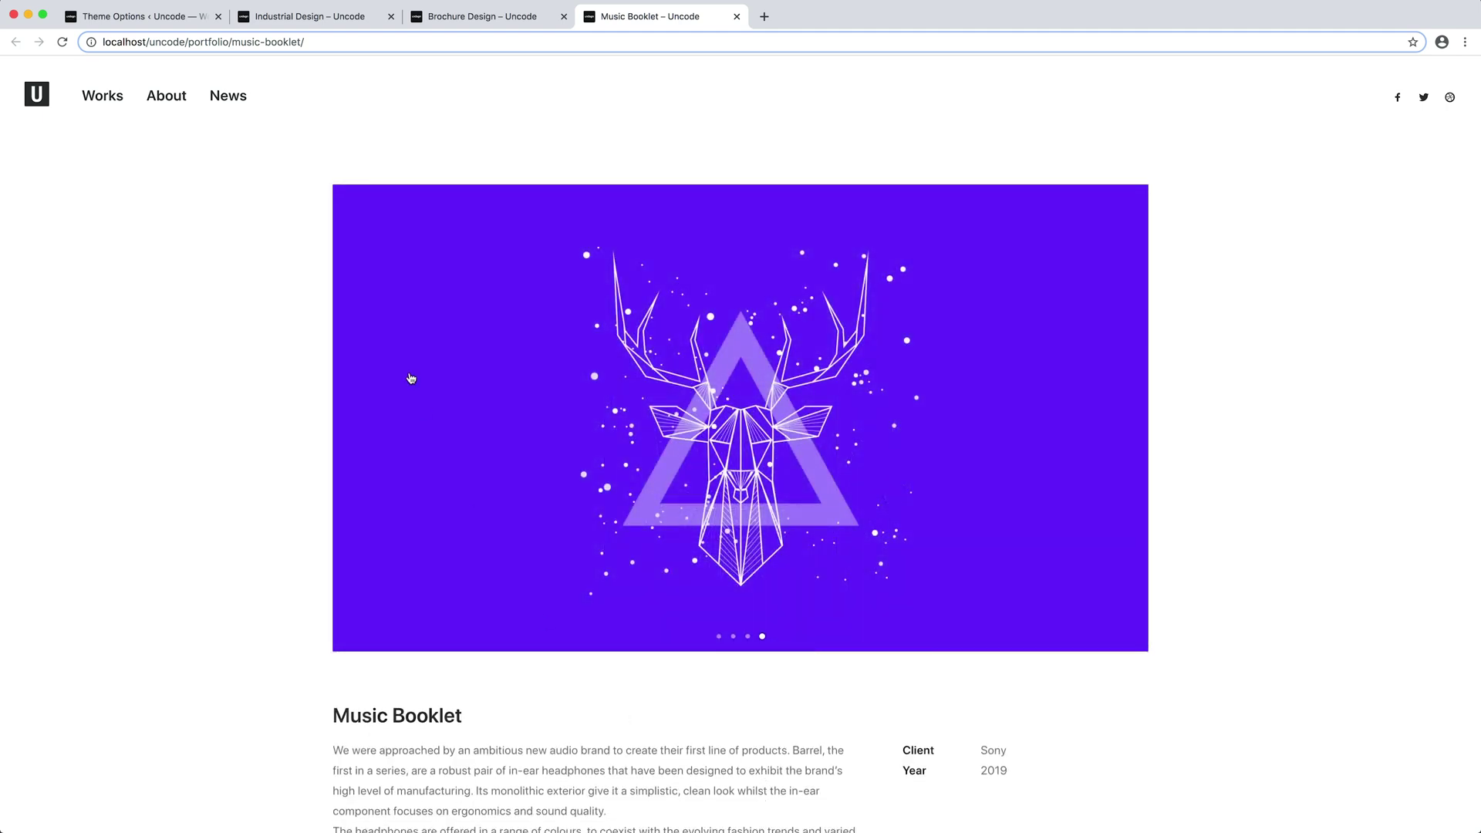
{"action": "left_click", "coordinate": [321, 16]}
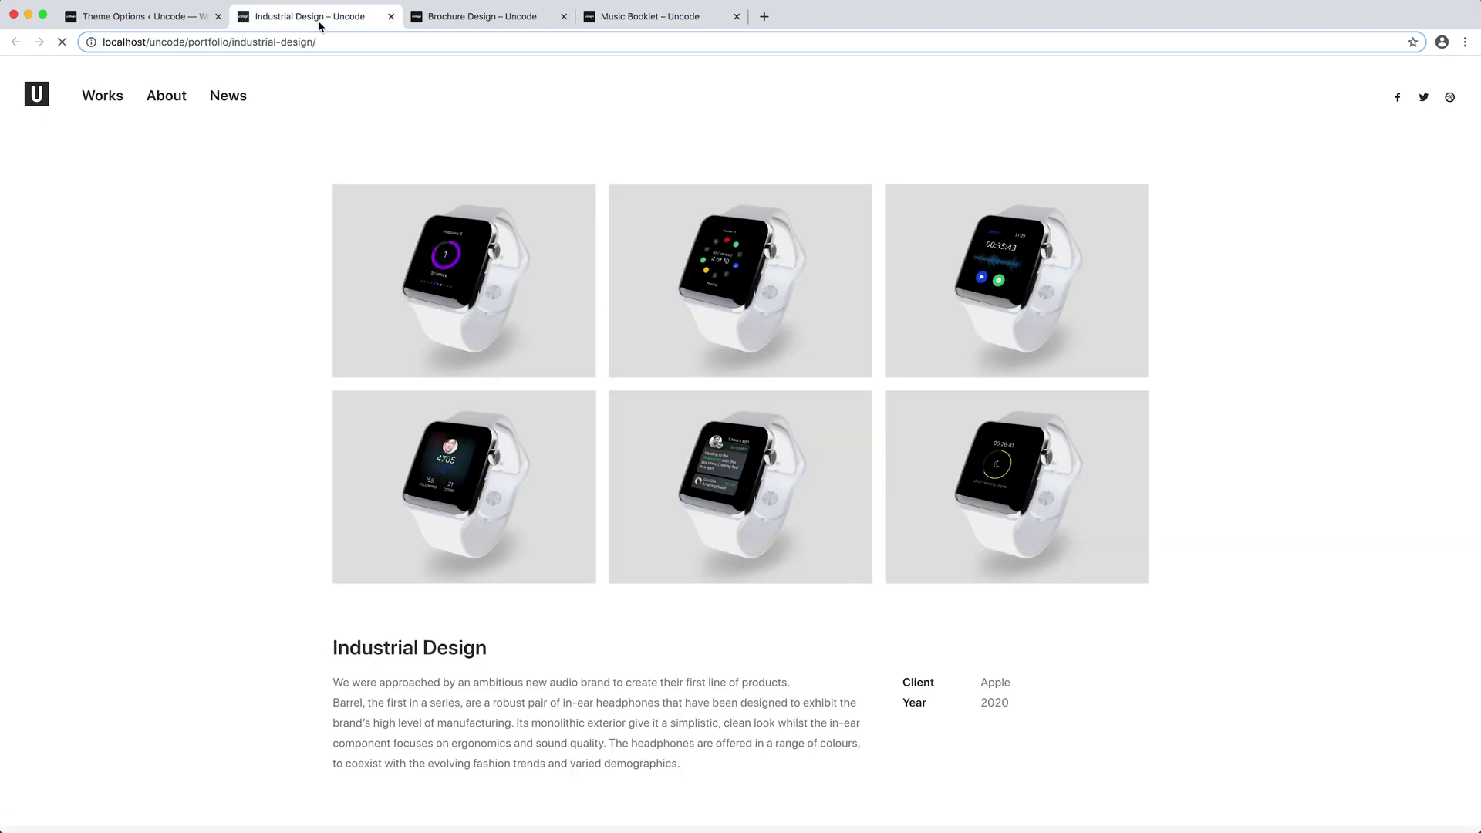